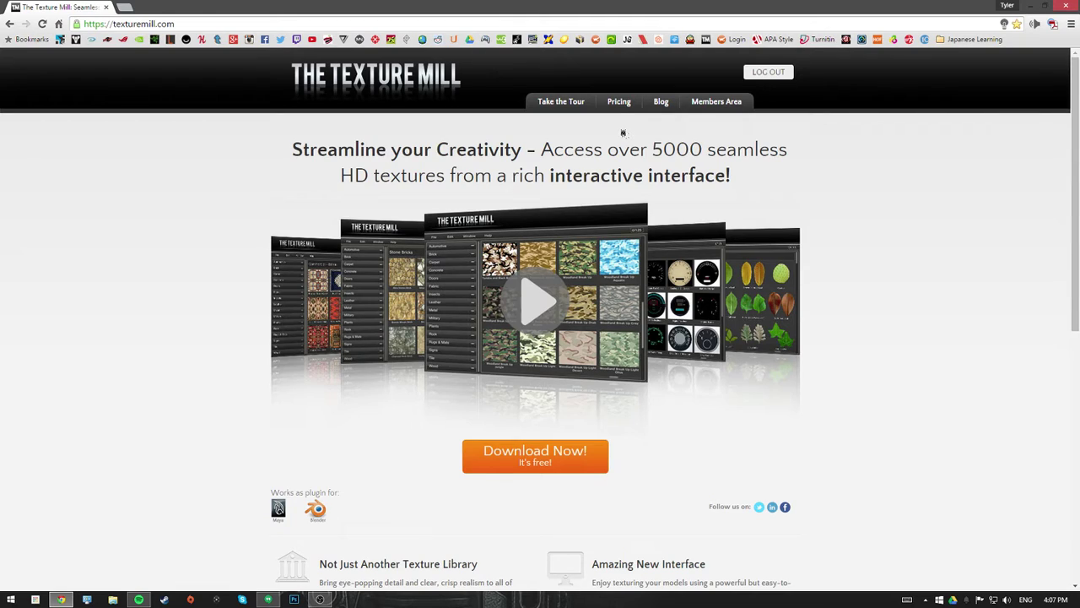
- Open the plans and pricing page and highlight the free Basic plan's 30 textures/month limit
click(620, 107)
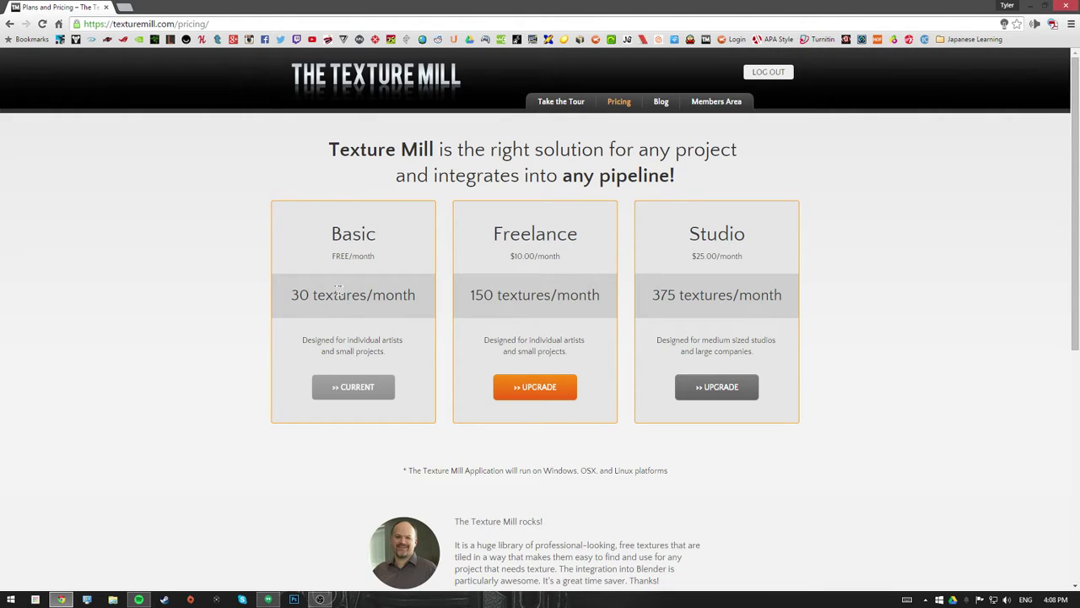
drag(328, 234, 380, 257)
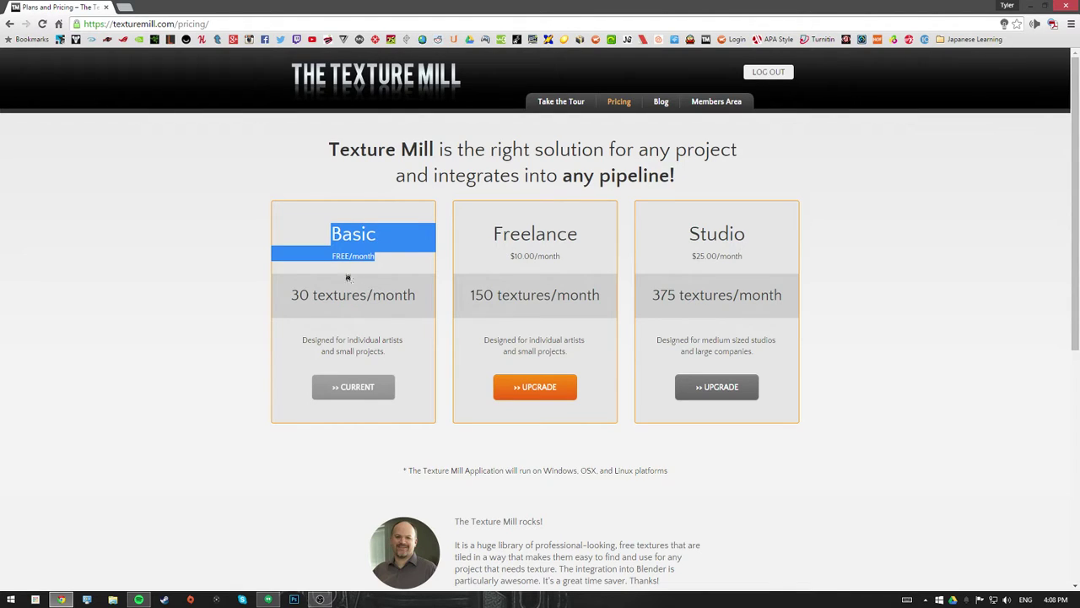
drag(292, 295, 420, 286)
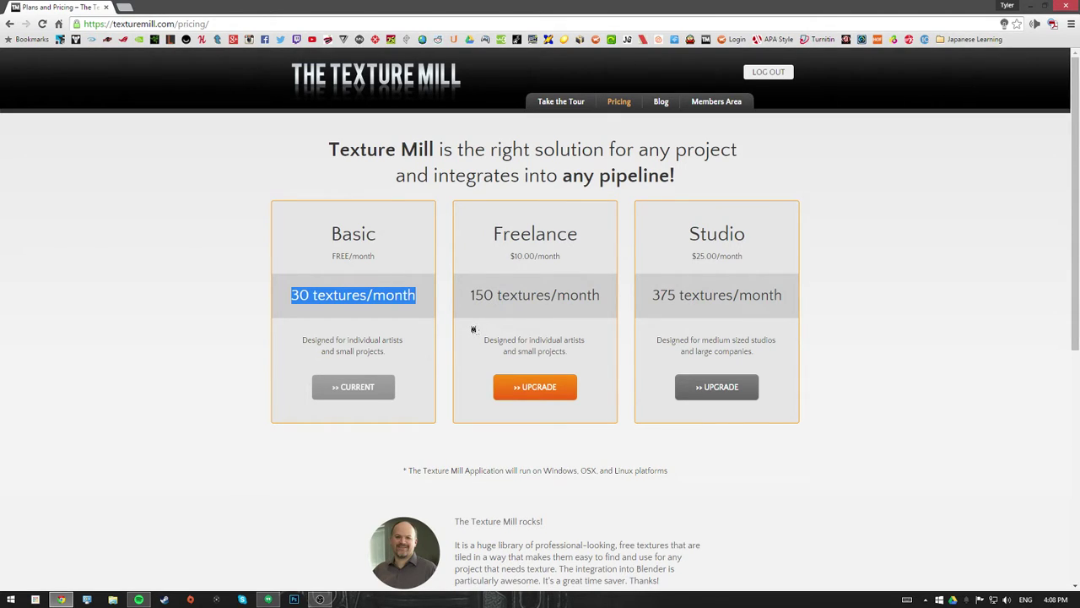
- Highlight the Freelance plan's price and 150 textures/month, then the Studio plan's name and allowance
drag(502, 233, 603, 253)
drag(514, 256, 561, 256)
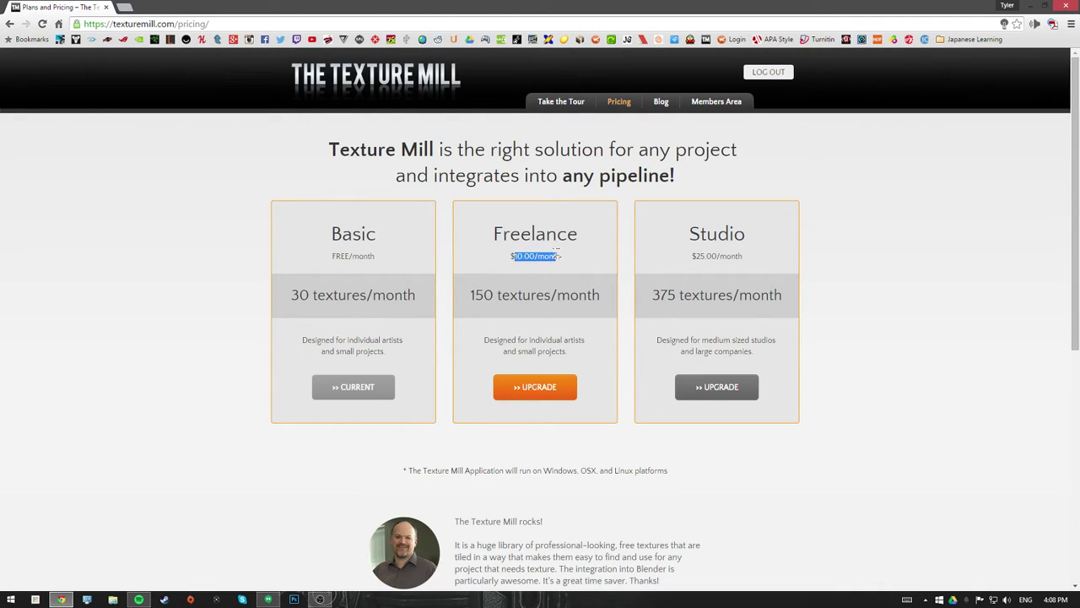
click(572, 288)
drag(470, 297, 616, 317)
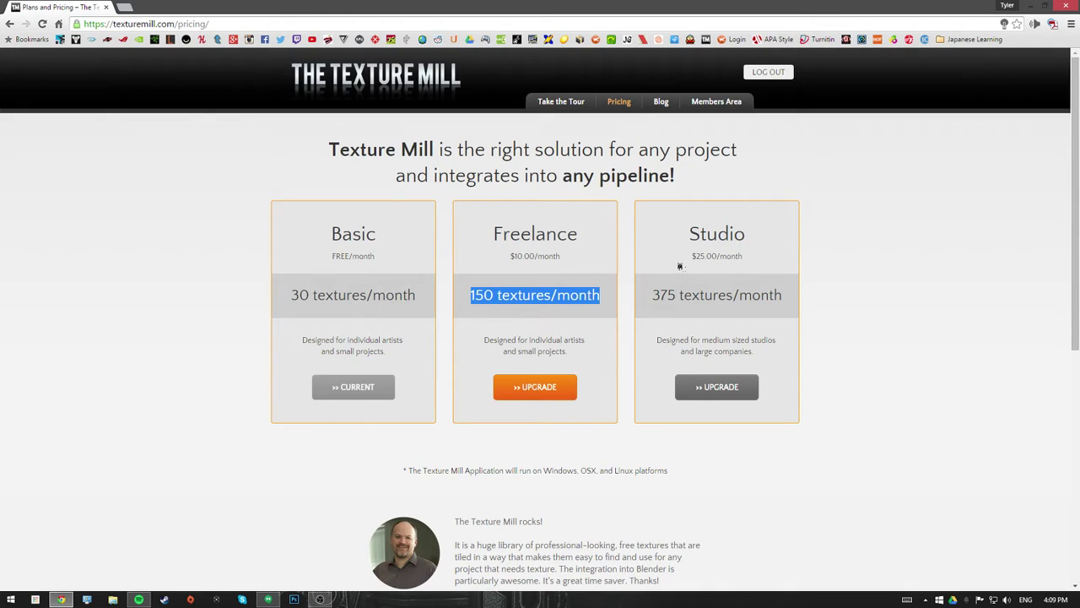
double_click(692, 233)
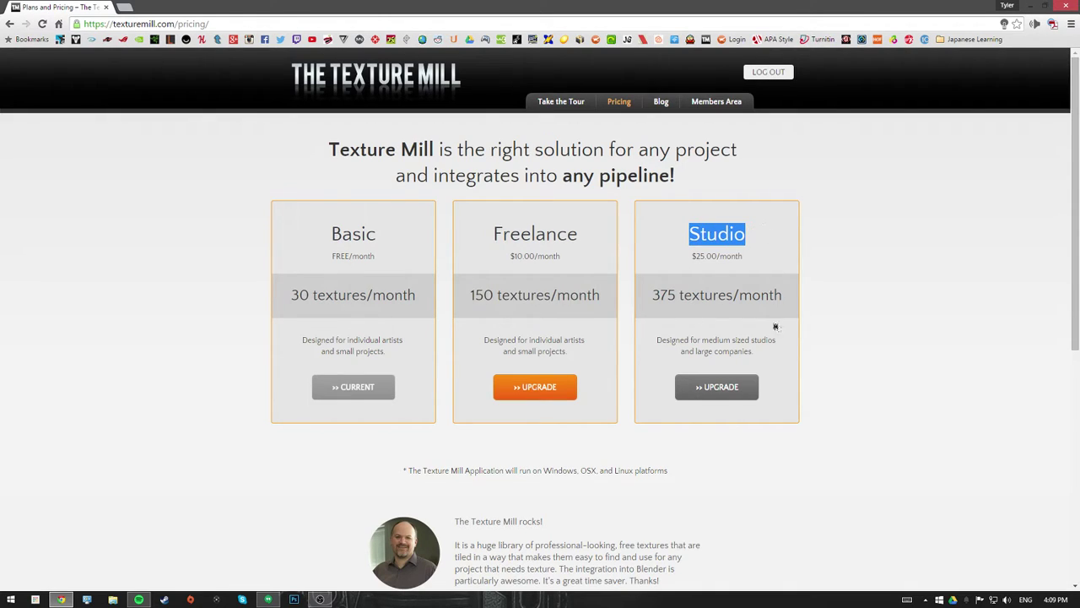
drag(697, 268, 755, 273)
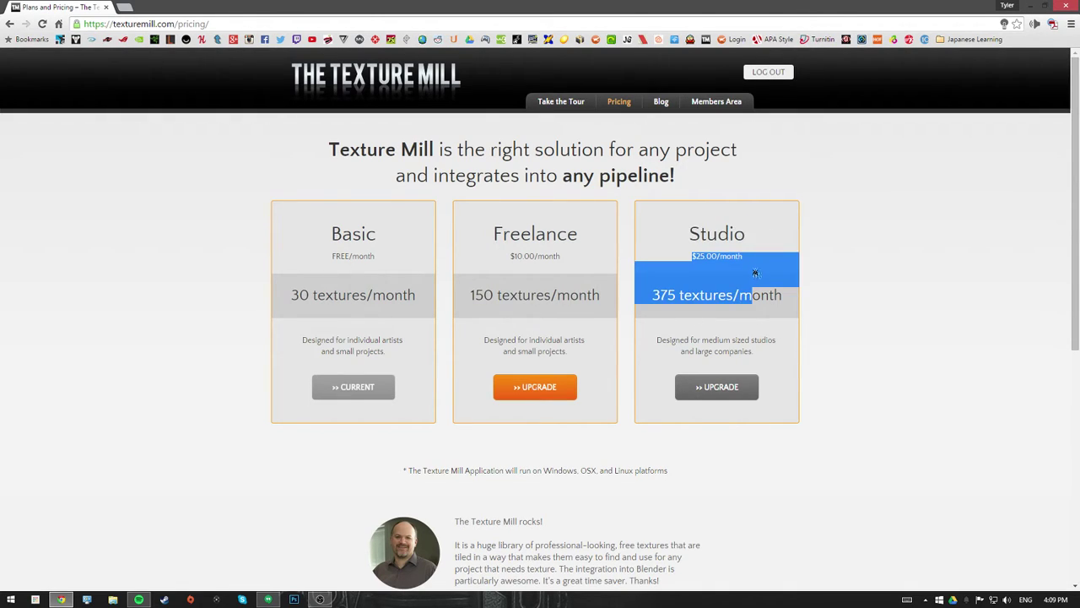
click(678, 297)
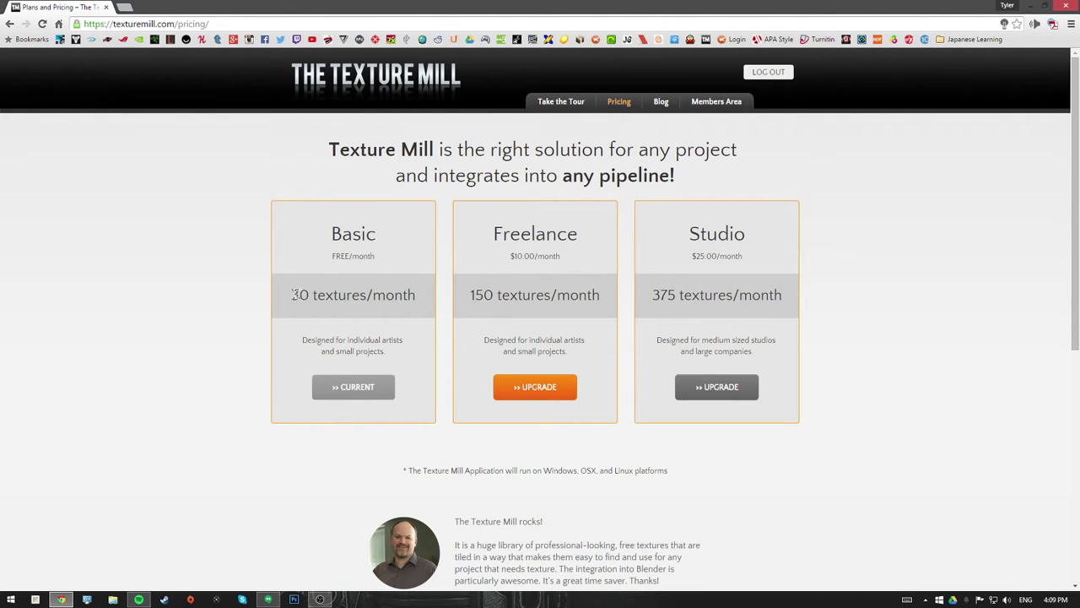
- Return home and go to Download Now's Member Area, scrolled back to the top
click(8, 24)
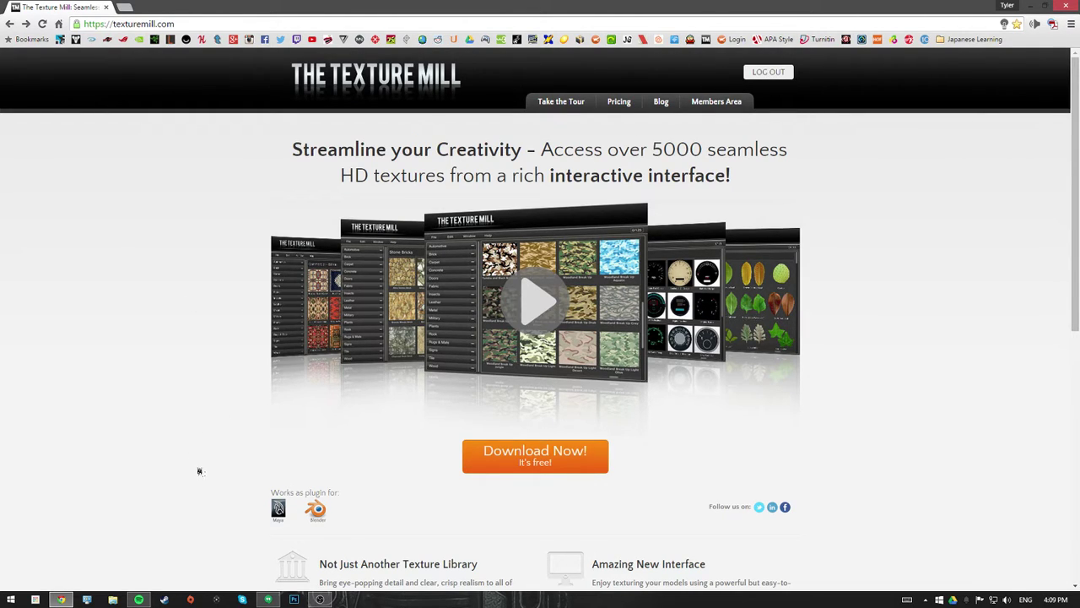
click(549, 467)
scroll(683, 279, down, 3)
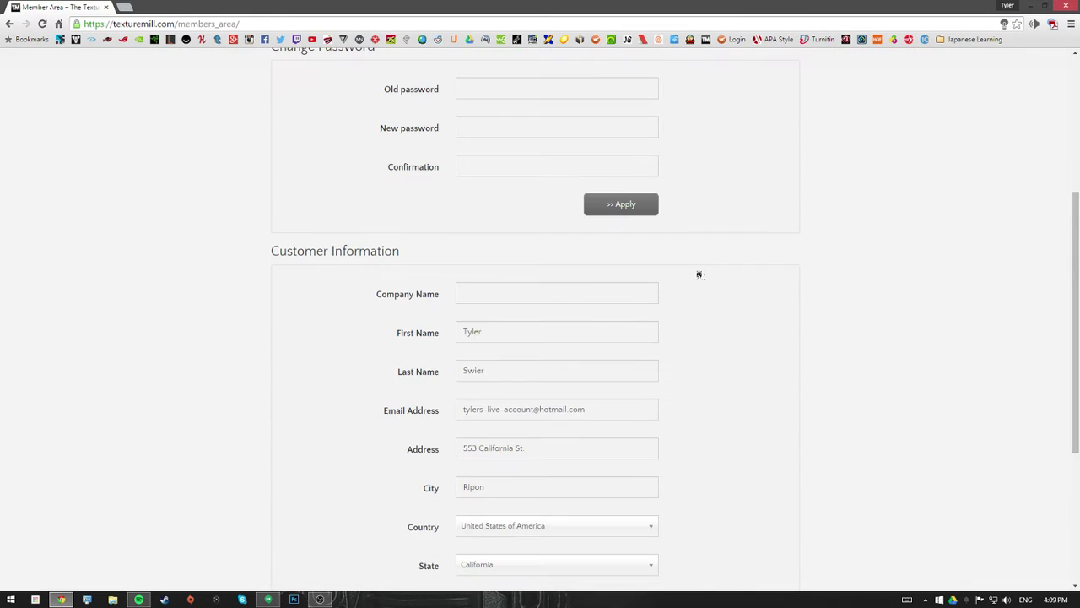
drag(1076, 211, 1077, 157)
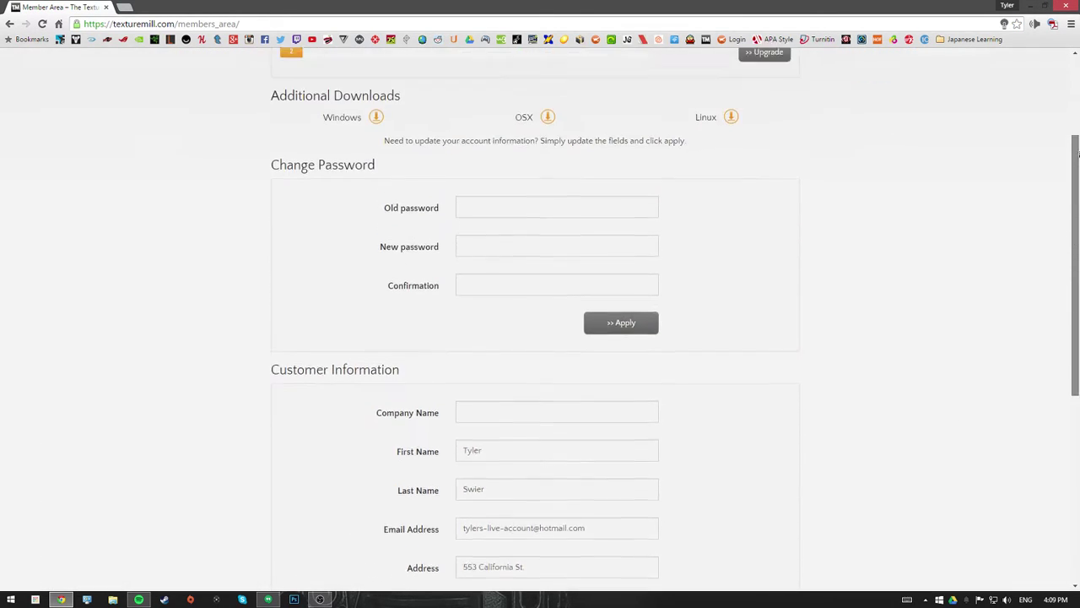
scroll(1016, 138, up, 1)
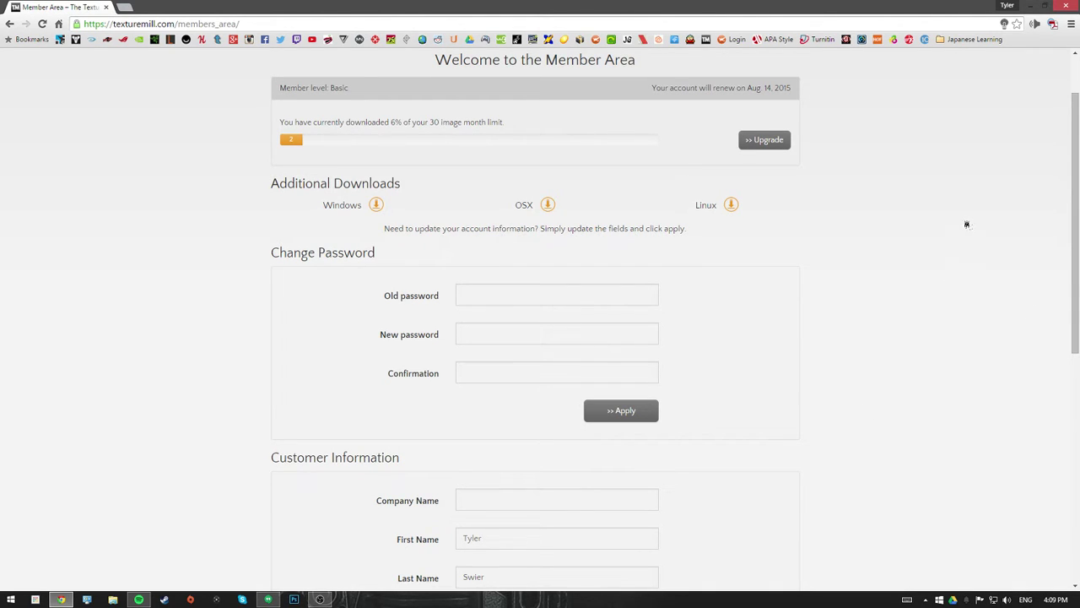
scroll(1069, 228, up, 1)
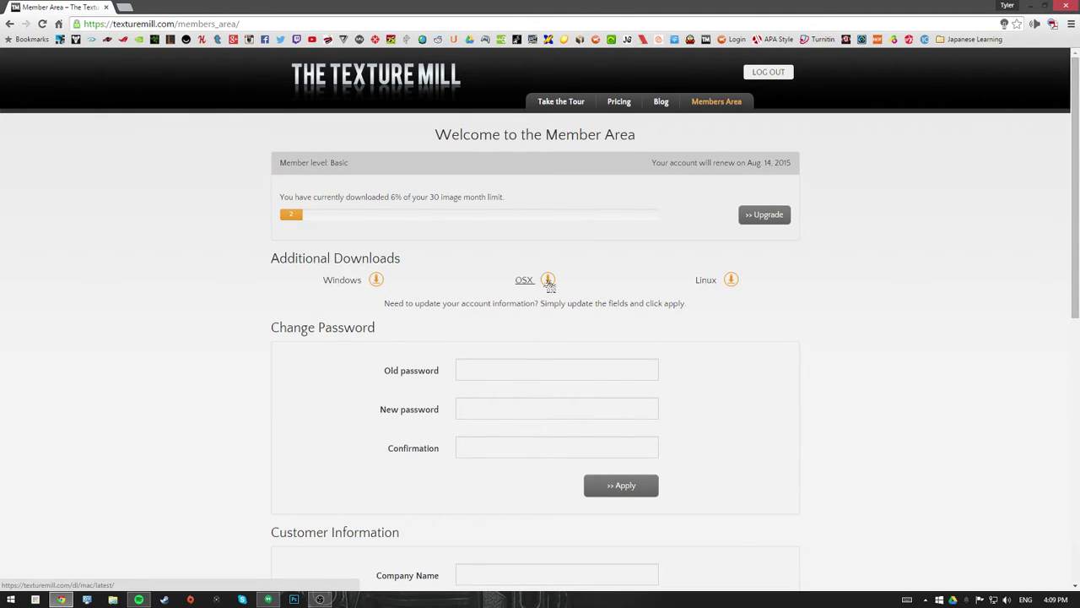
- Download the Windows installer from the Additional Downloads section
click(377, 282)
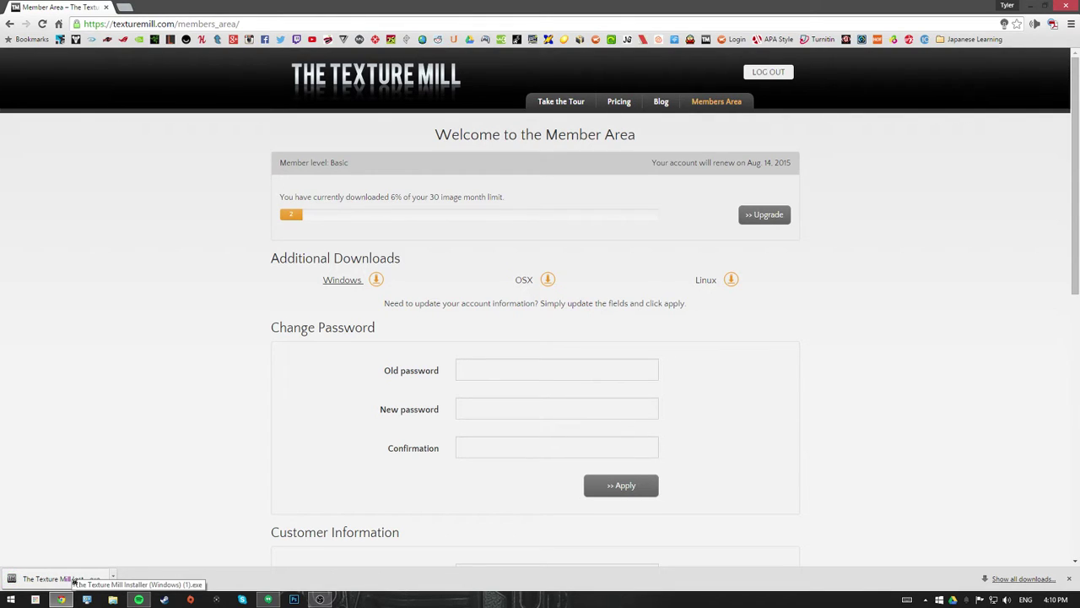
- Run the downloaded installer, close Chrome, and continue to the Installation Folders step
click(75, 580)
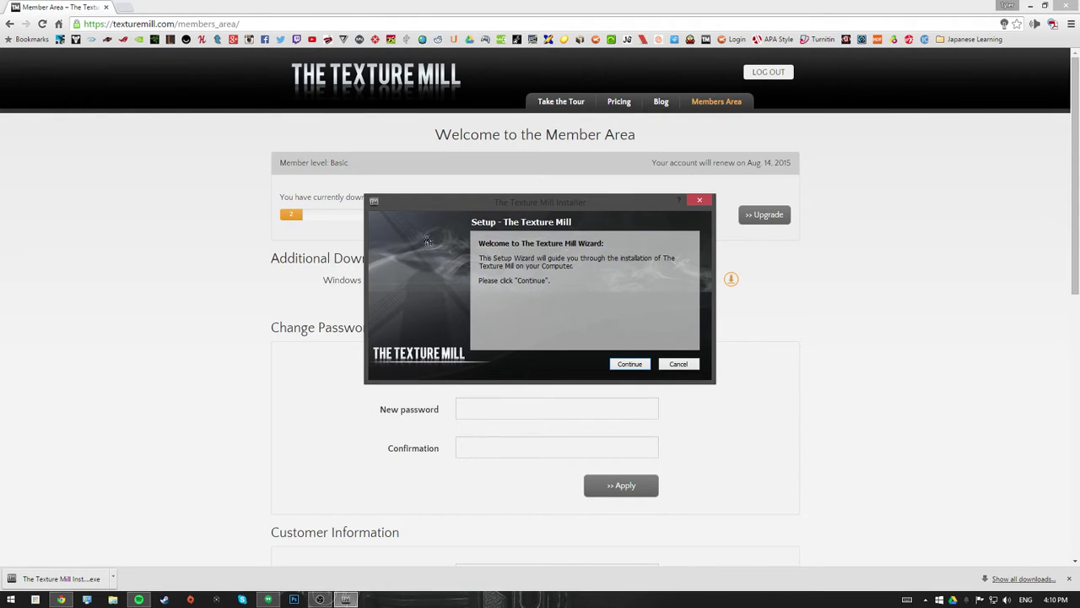
click(1067, 5)
drag(502, 197, 540, 186)
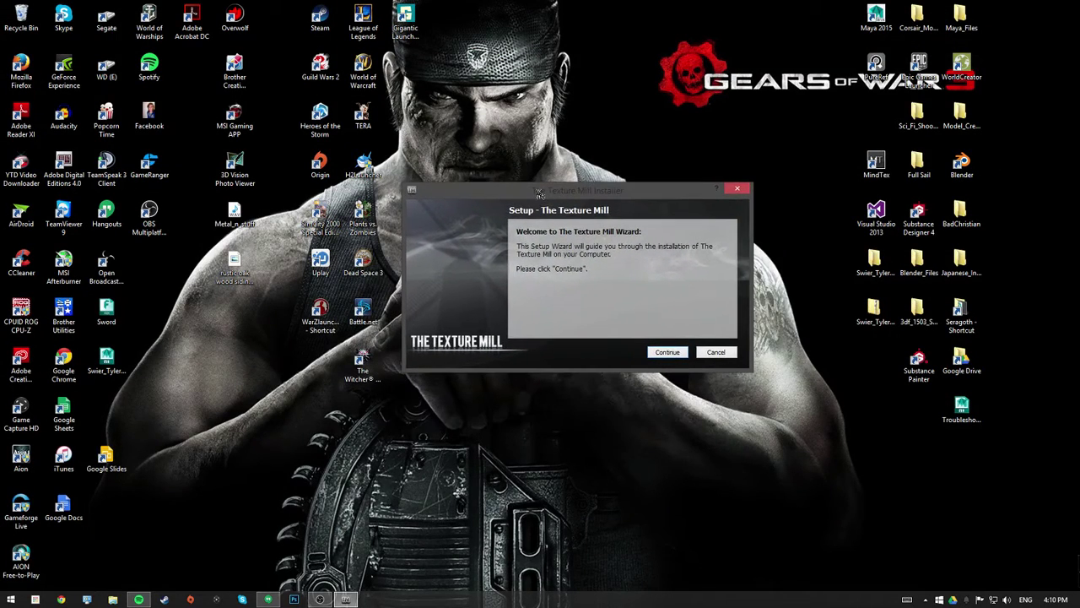
click(673, 354)
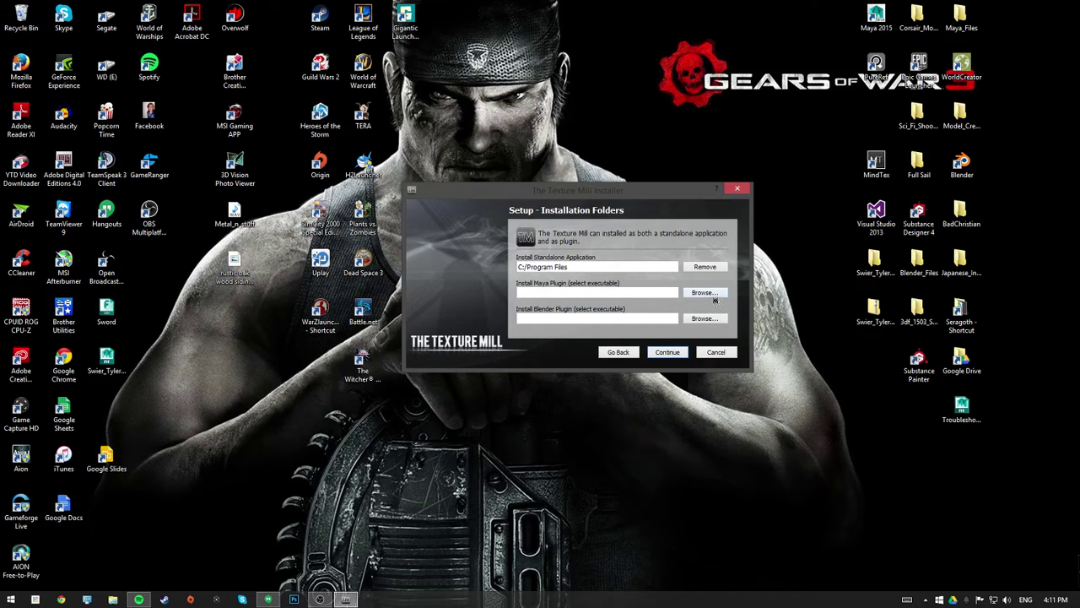
- Set the Maya plugin path using the Maya 2015 shortcut on the Desktop
click(713, 295)
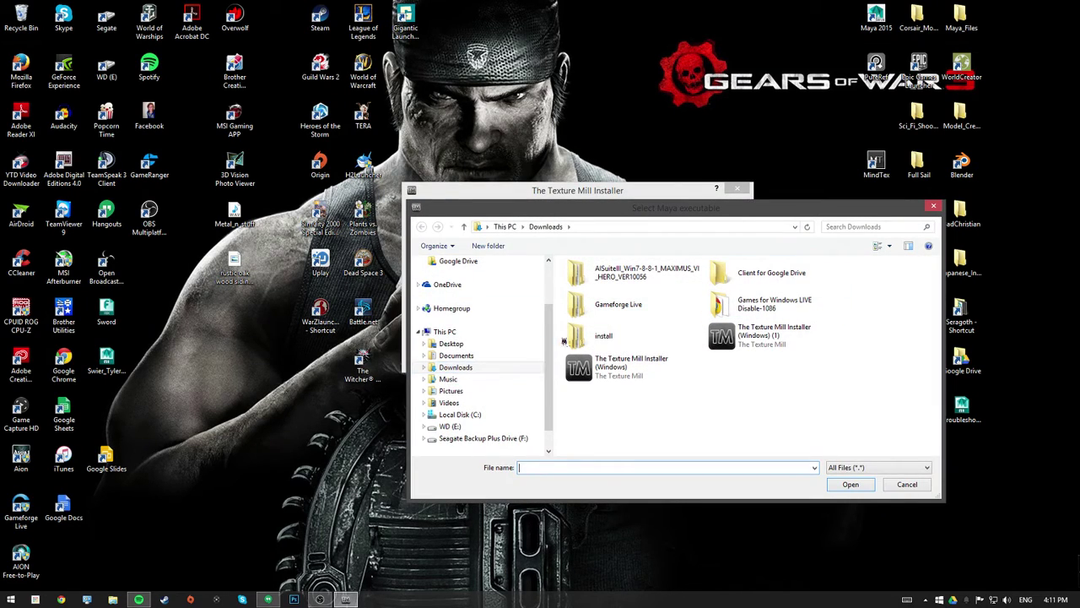
scroll(460, 296, up, 2)
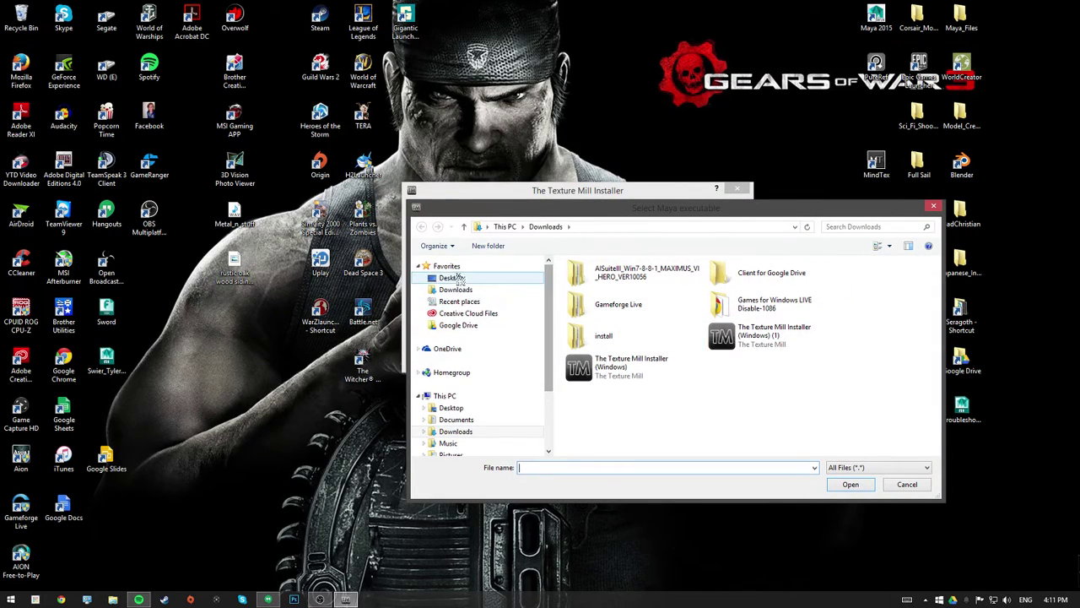
click(451, 277)
drag(930, 288, 937, 346)
click(635, 359)
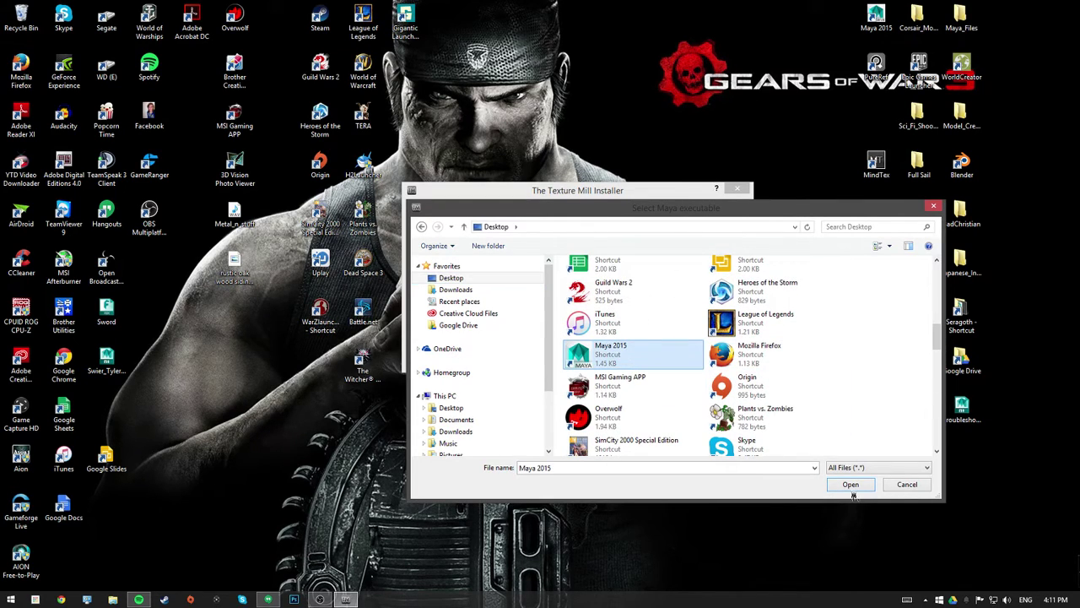
click(859, 486)
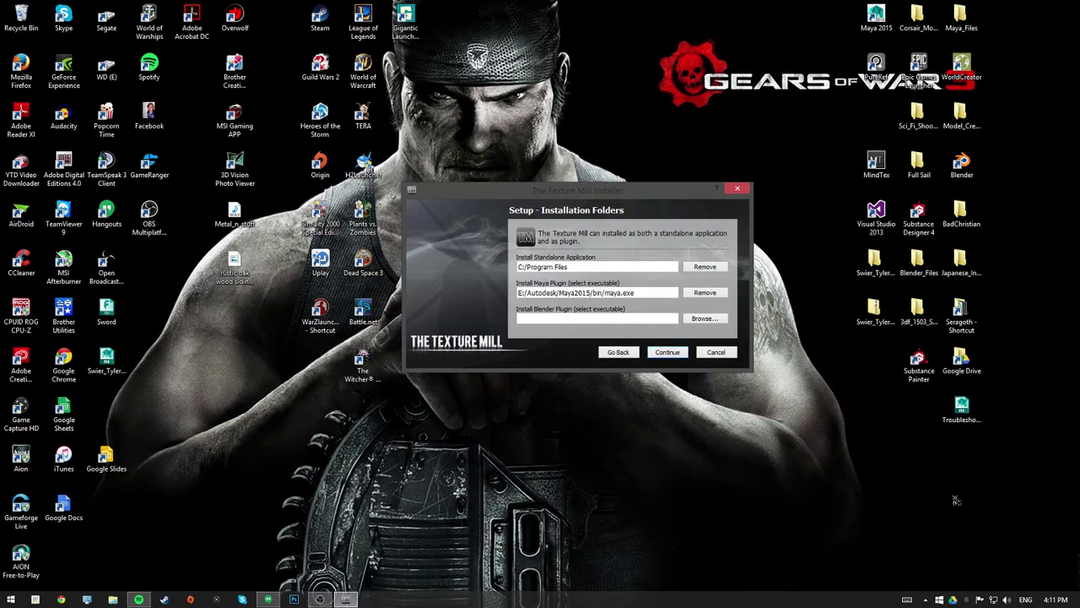
- Try the Desktop Blender shortcut, dismiss the catastrophic failure error, and close Blender
click(706, 319)
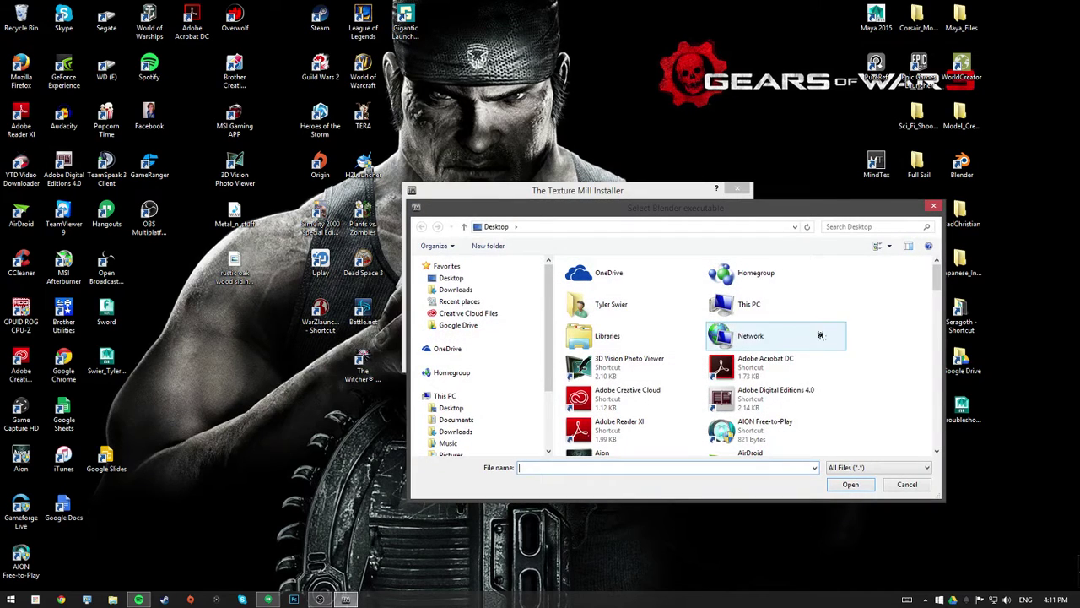
drag(936, 270, 955, 390)
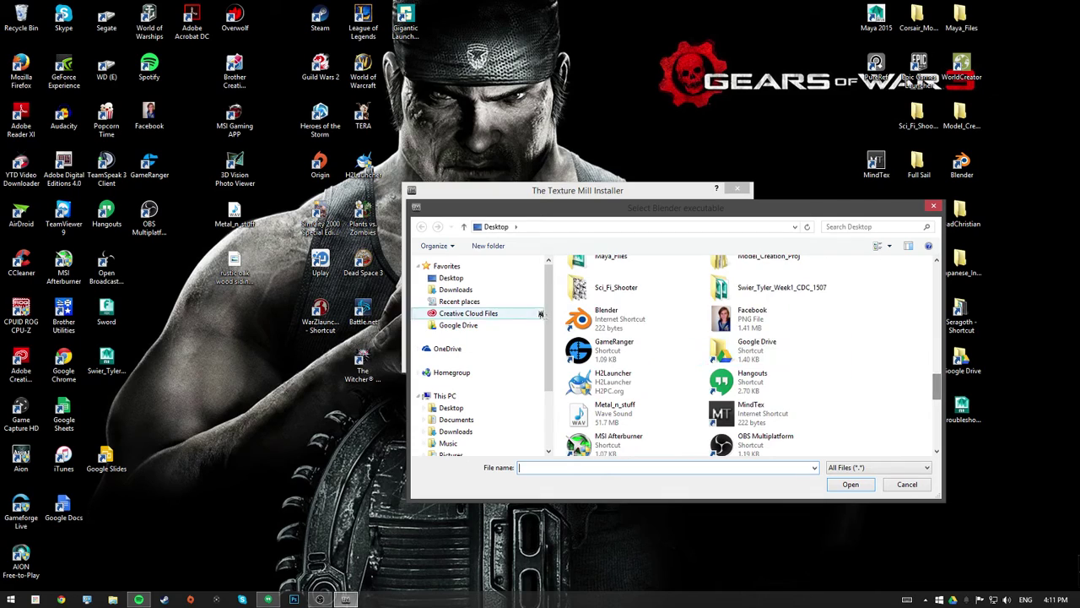
click(603, 321)
click(840, 487)
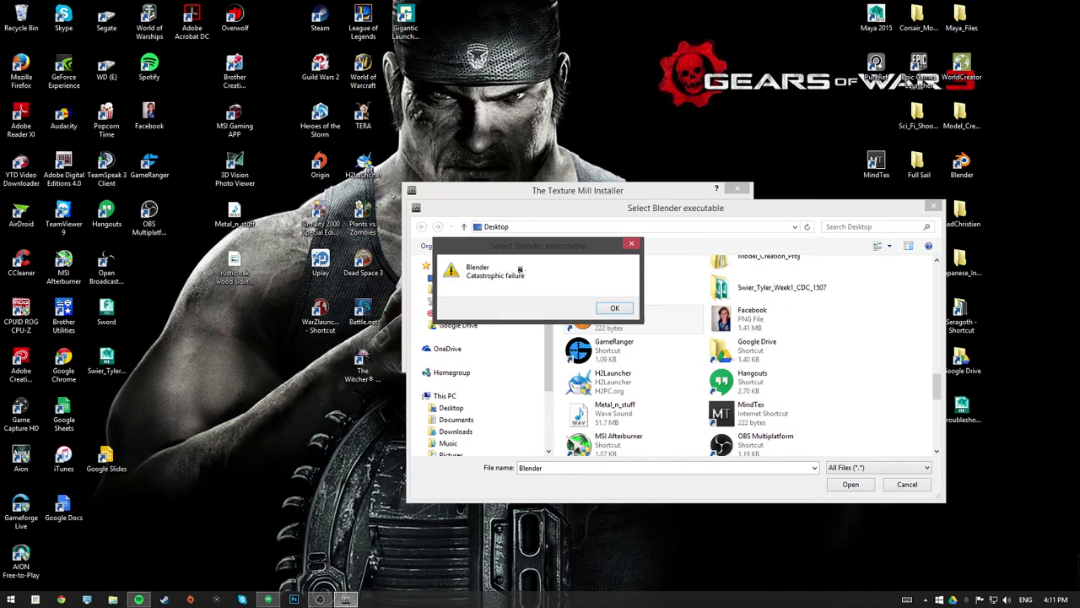
click(615, 308)
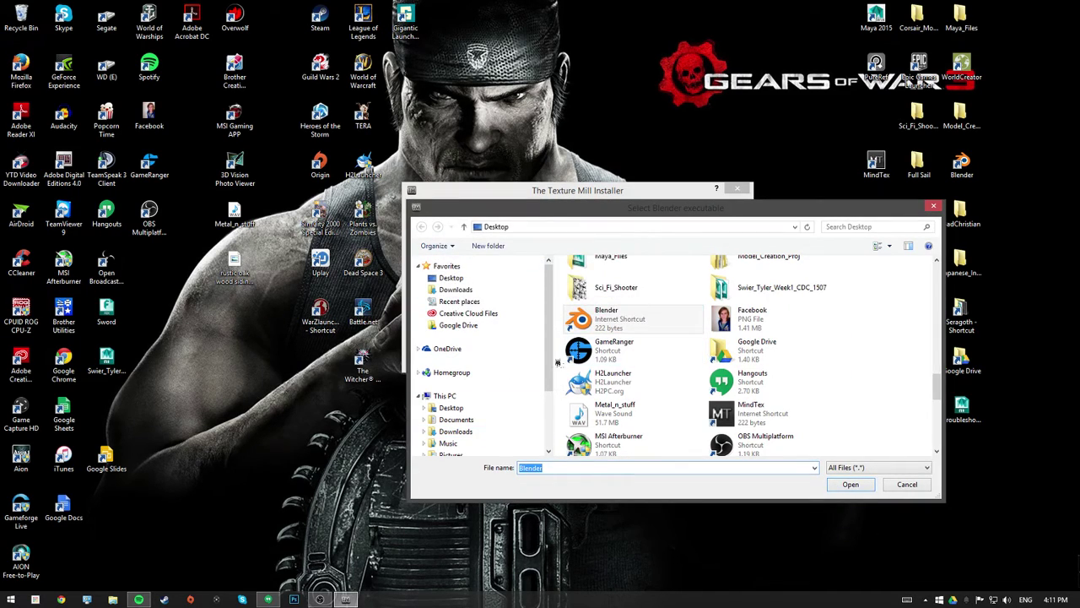
scroll(551, 407, down, 3)
mouse_move(936, 385)
mouse_down()
mouse_move(939, 443)
mouse_move(938, 384)
mouse_up()
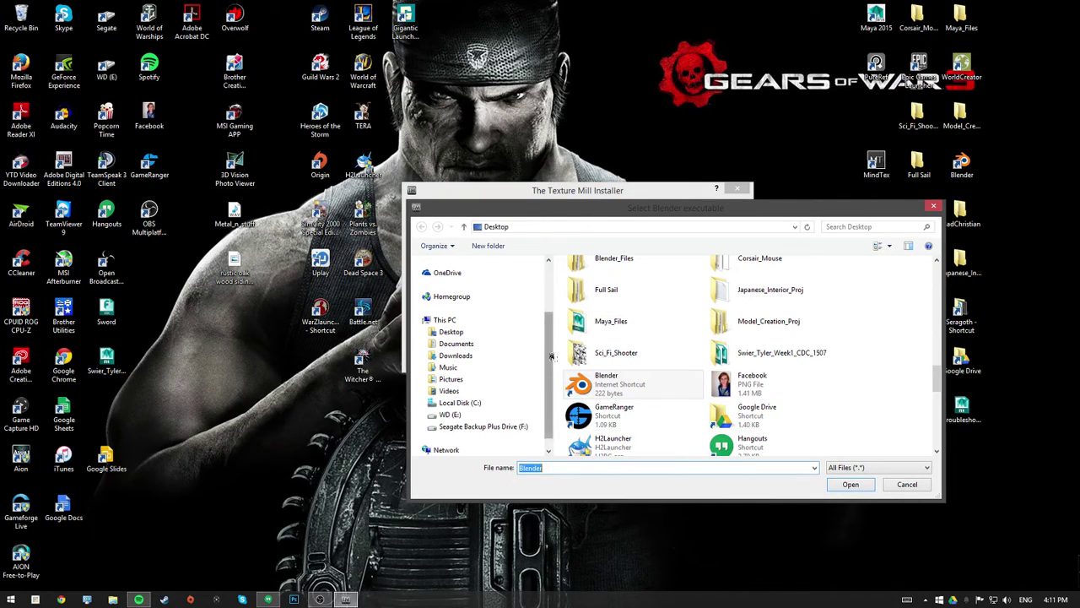
double_click(962, 165)
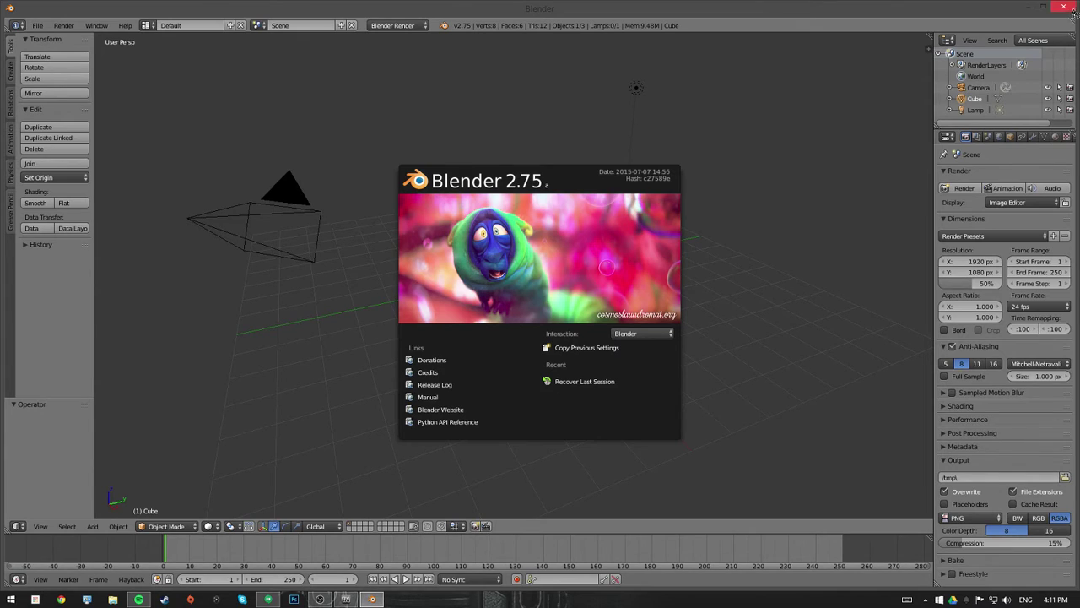
click(1073, 11)
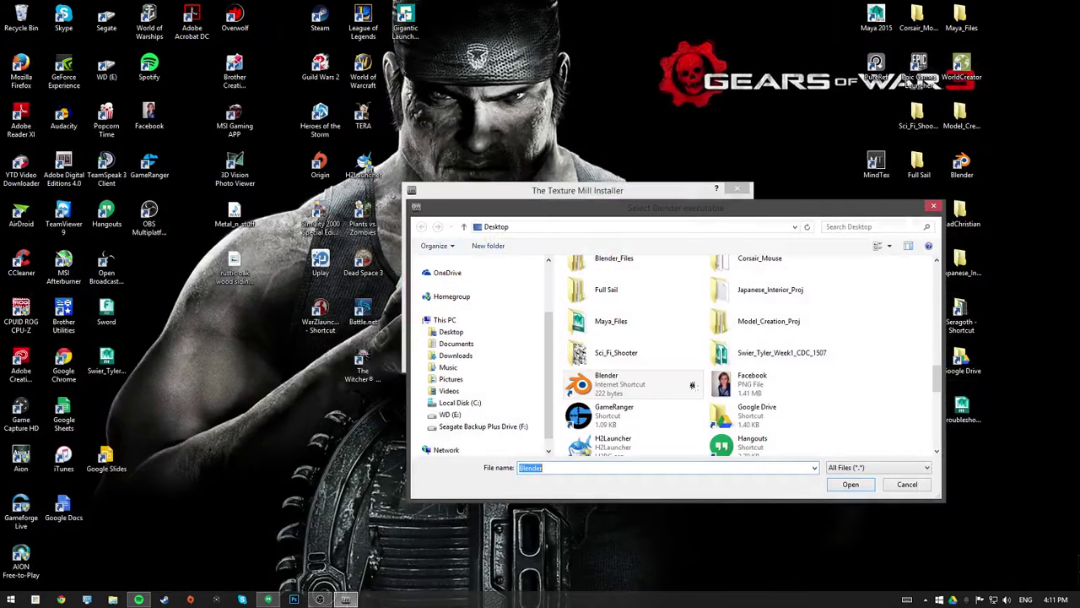
- Set the Blender plugin path to blender.exe in E:/Steam/SteamApps/common/Blender
scroll(498, 396, down, 1)
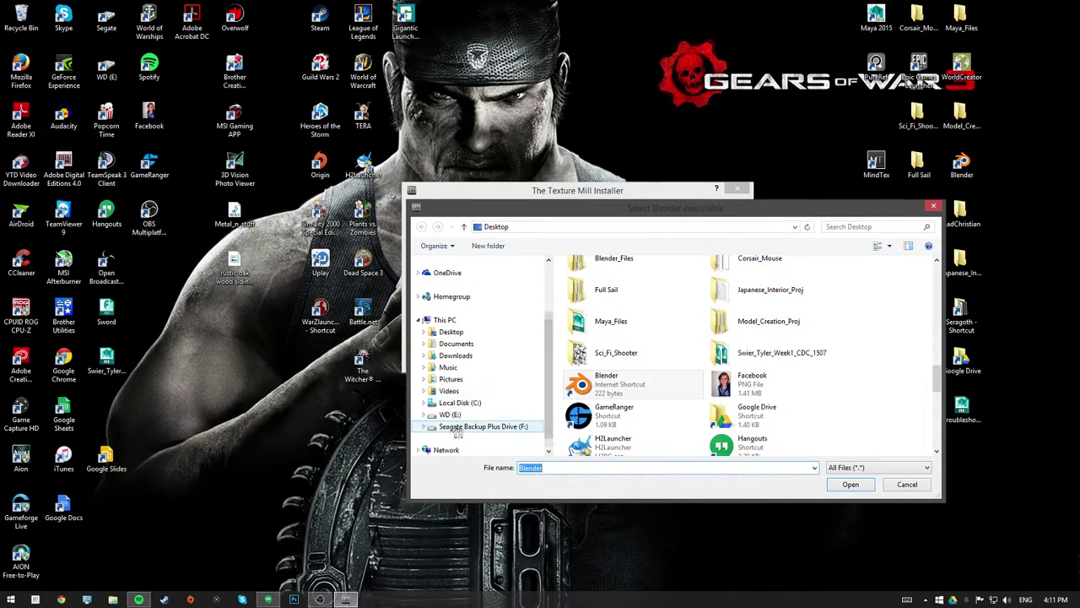
click(450, 415)
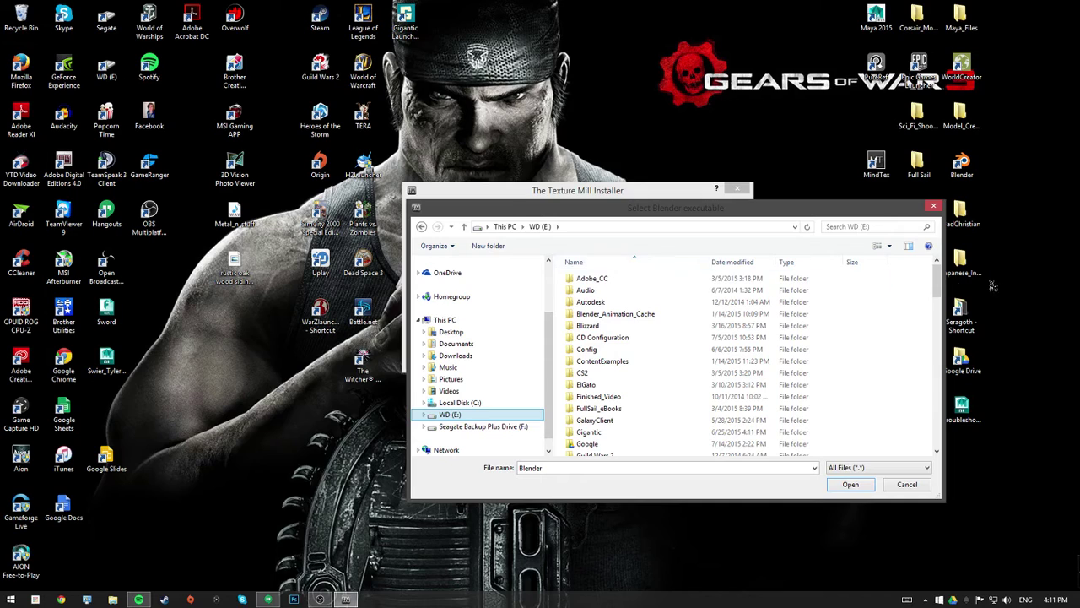
drag(937, 290, 931, 356)
double_click(654, 305)
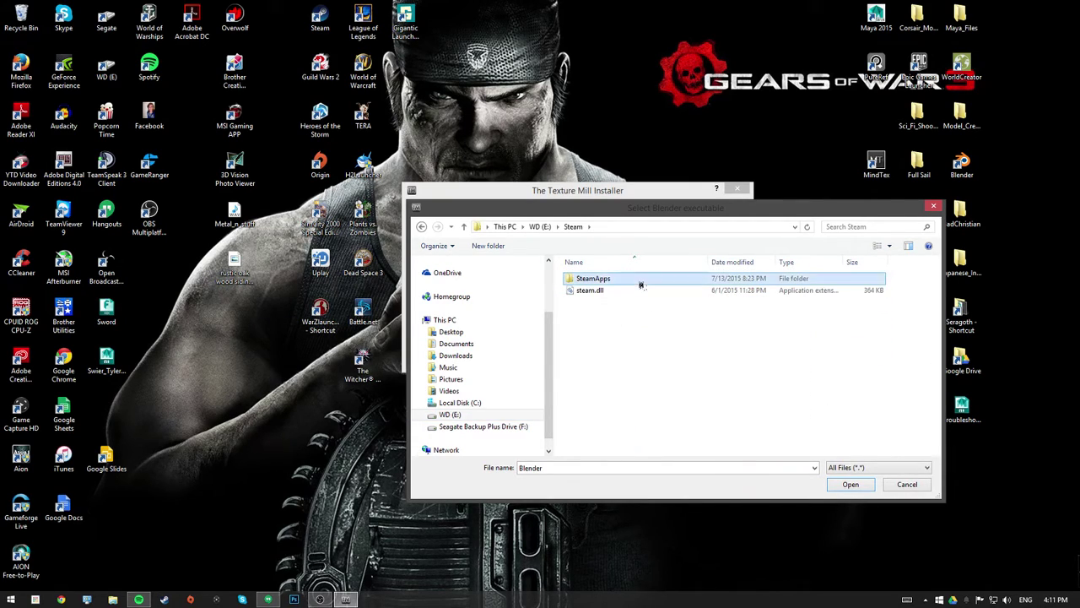
double_click(641, 283)
double_click(639, 283)
mouse_move(935, 291)
mouse_down()
mouse_move(935, 356)
mouse_move(935, 304)
mouse_up()
click(644, 340)
double_click(644, 340)
click(704, 350)
click(867, 488)
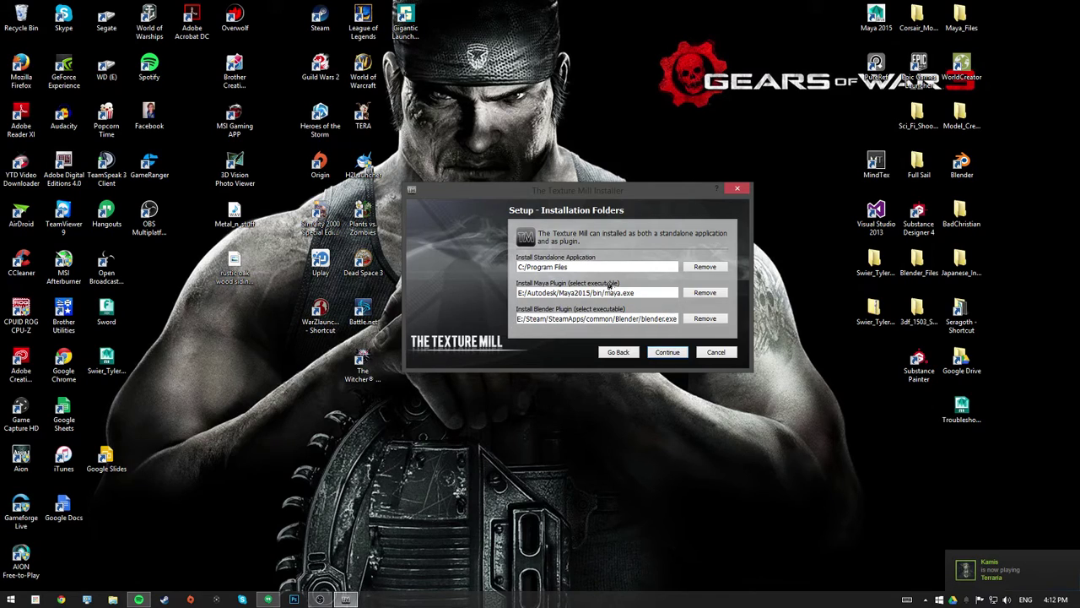
- Accept the license, commit the installation, and click Done when setup finishes
click(668, 354)
click(551, 326)
drag(724, 241, 726, 302)
click(672, 358)
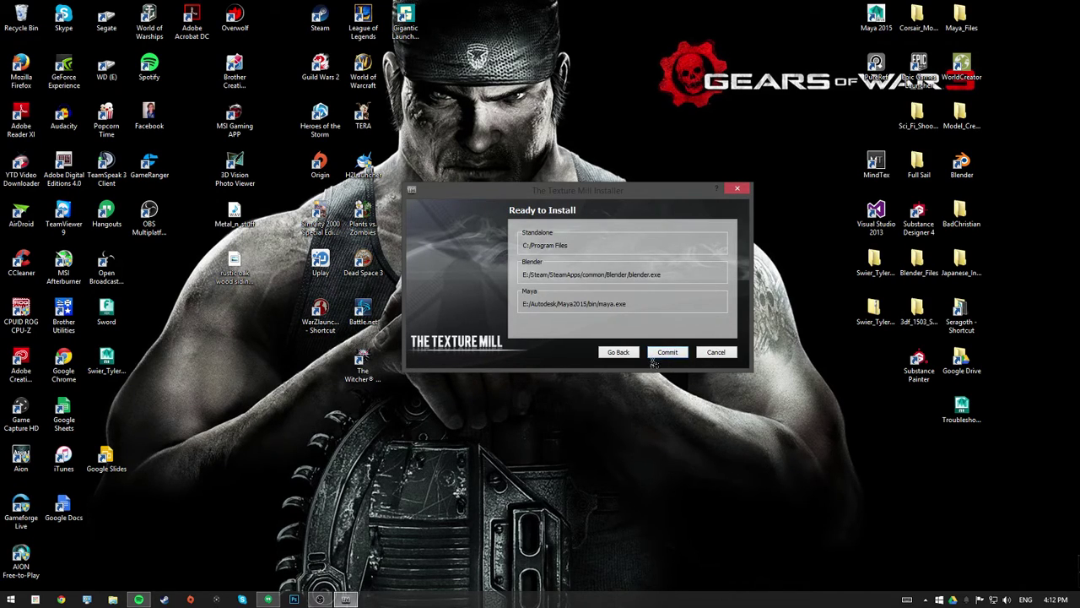
click(668, 356)
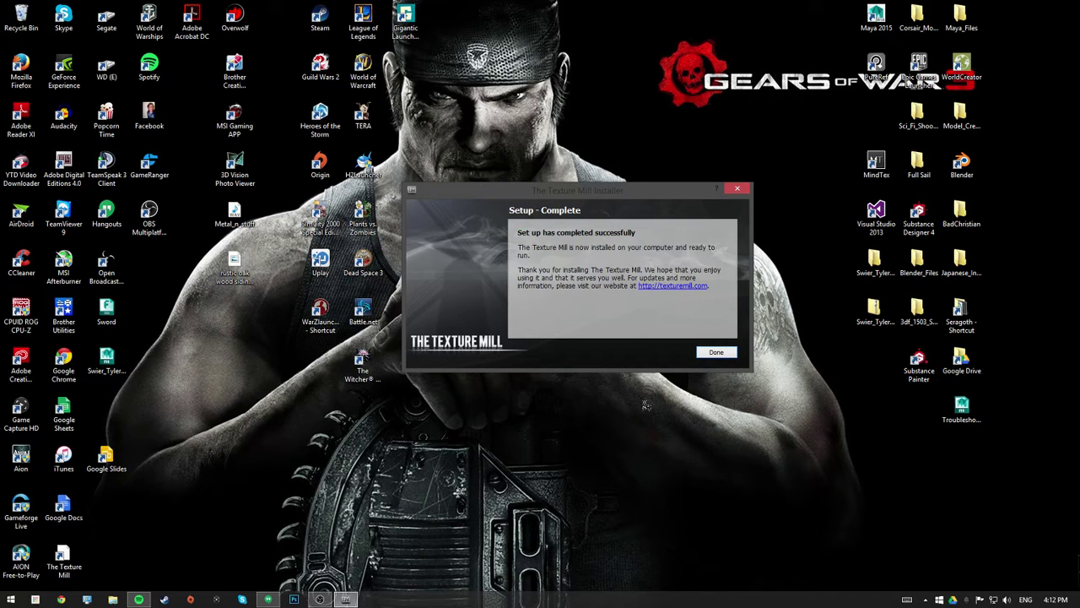
click(720, 353)
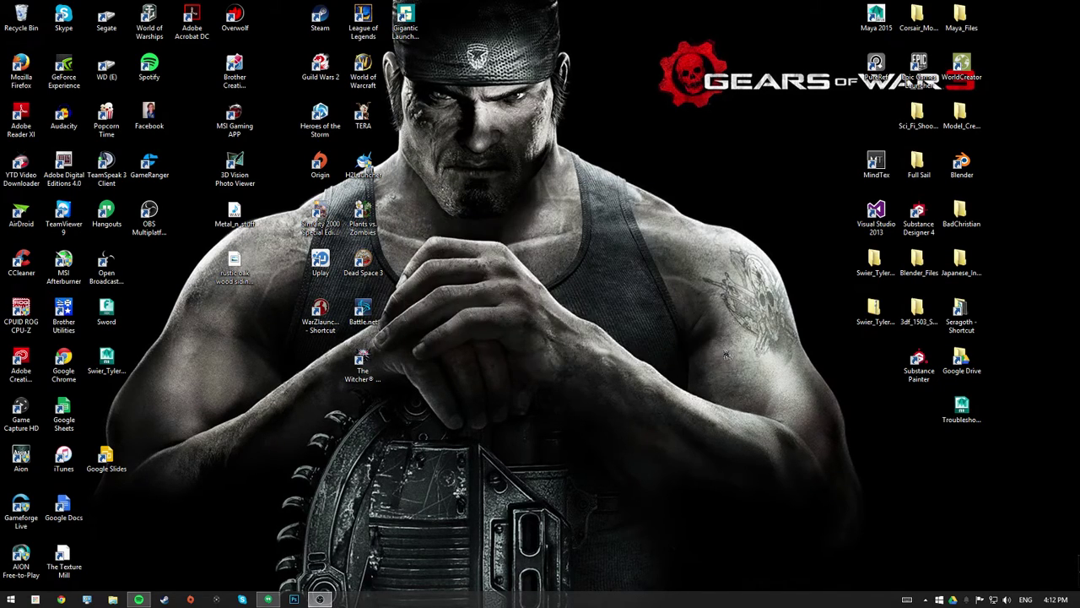
- Launch The Texture Mill from the desktop, log in with the account credentials, and reposition the window
double_click(65, 562)
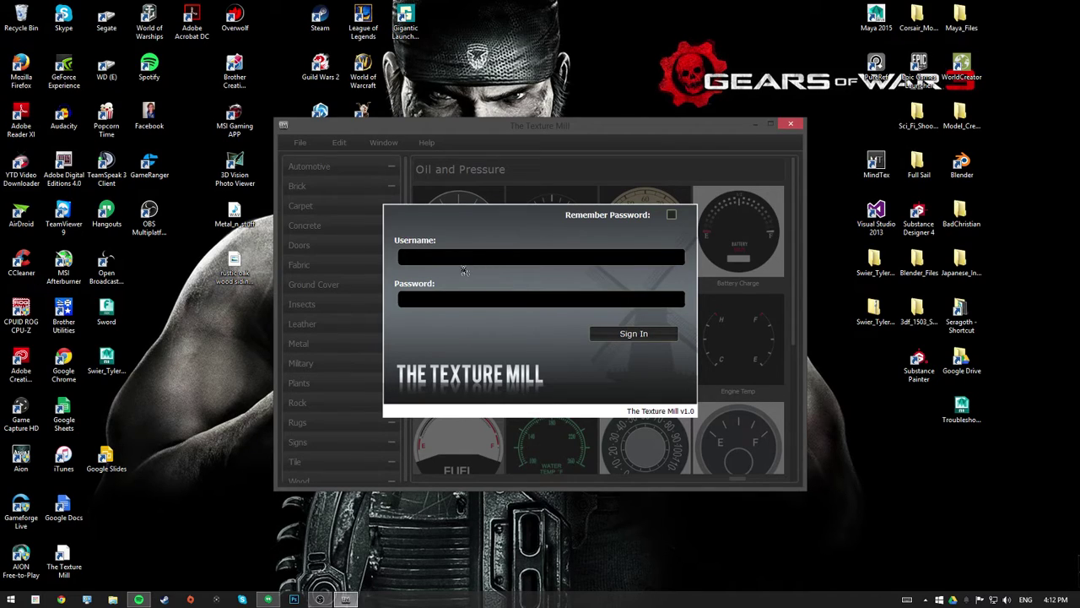
key(Return)
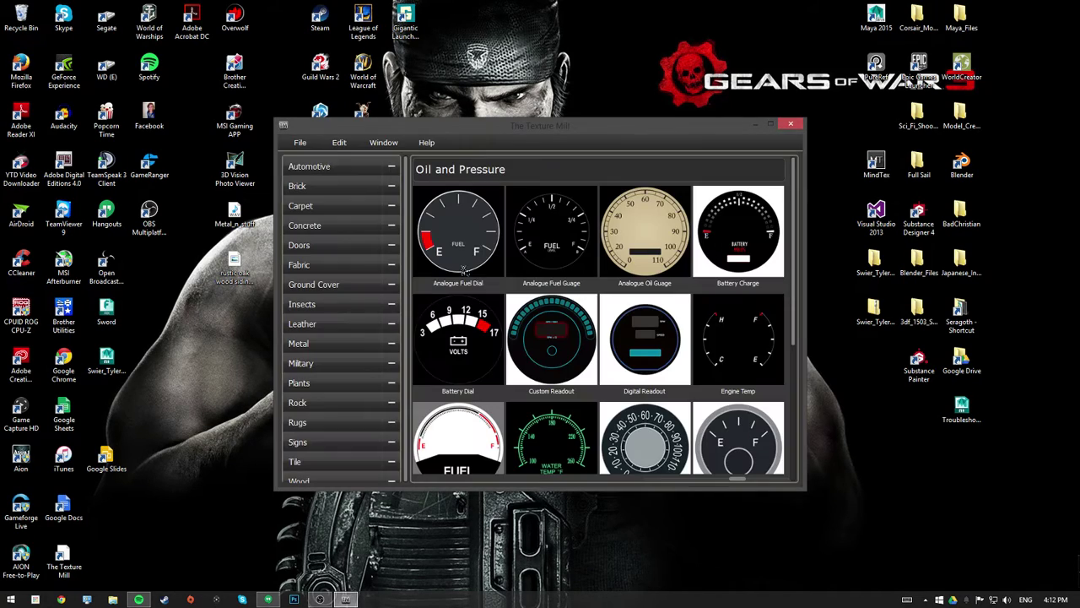
drag(662, 128, 731, 82)
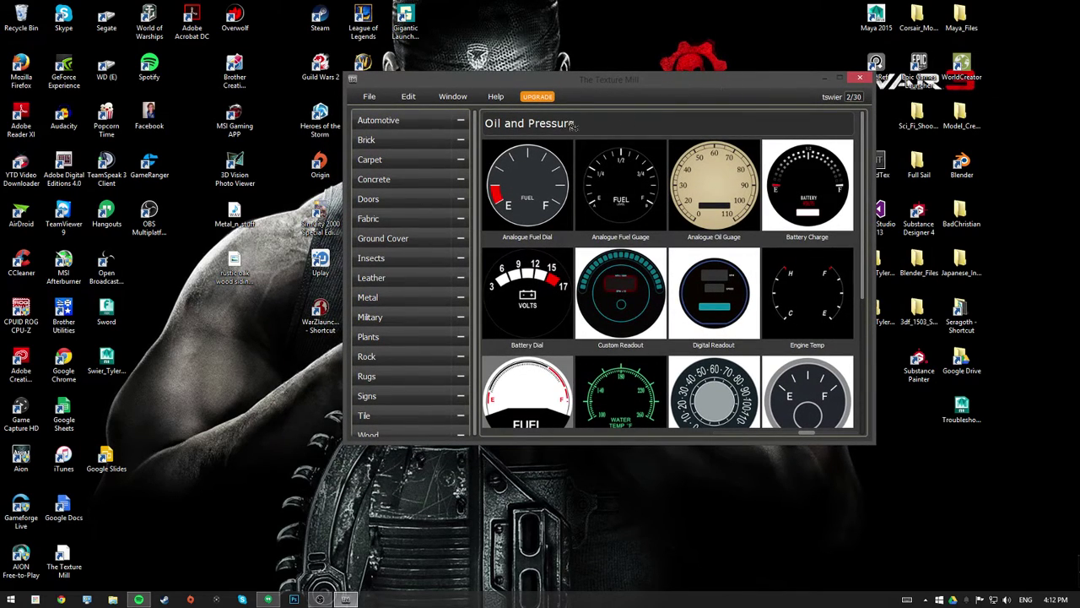
- Set the image editor to Photoshop in WD (E:)/Adobe_CC/A_Programs/Adobe Photoshop CC 2015
click(369, 97)
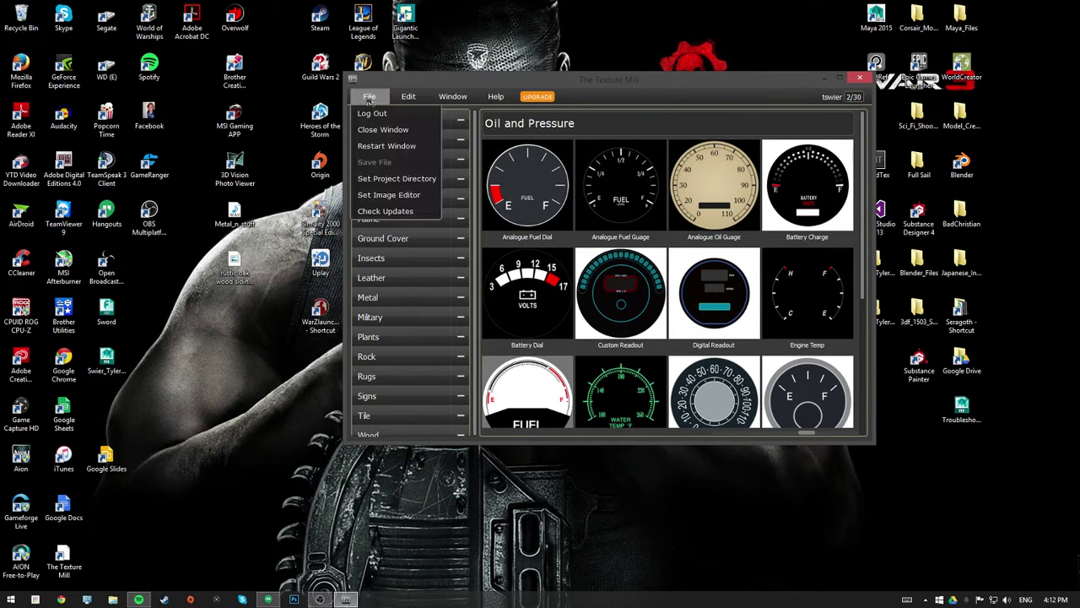
click(390, 196)
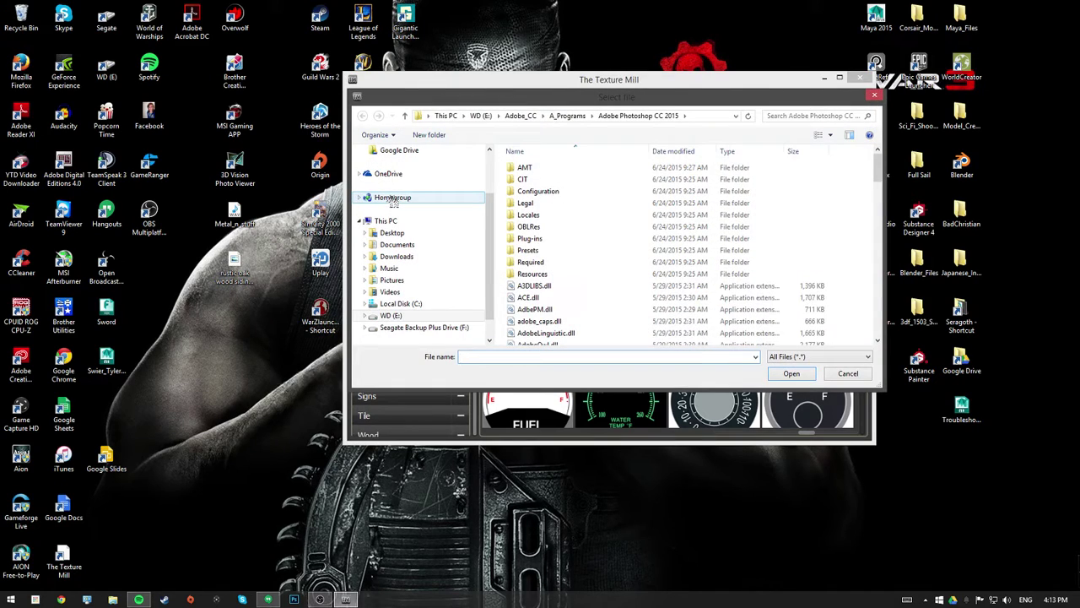
scroll(456, 253, down, 1)
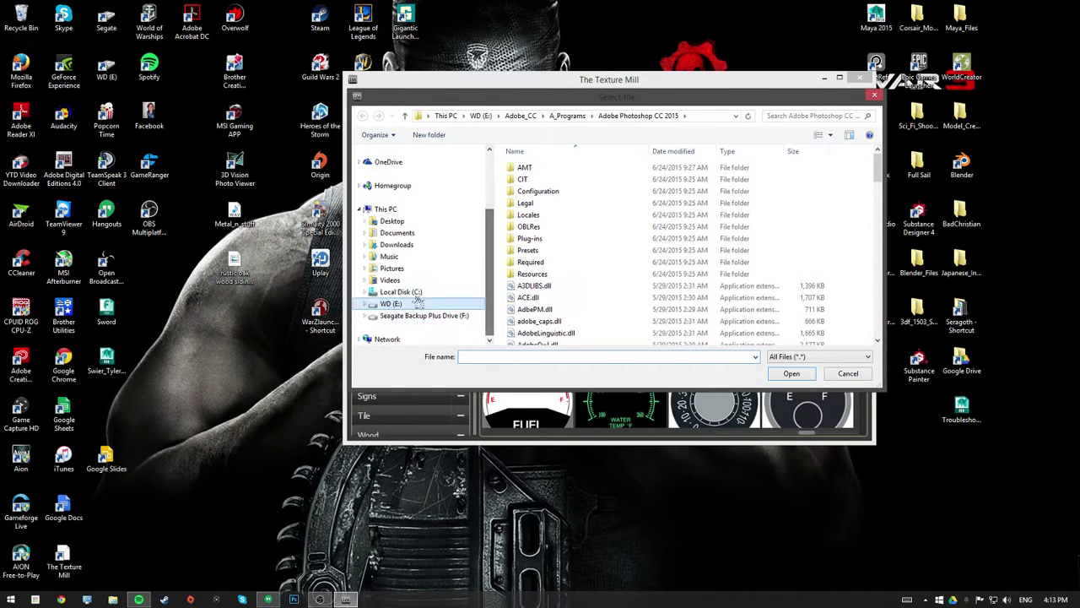
click(390, 303)
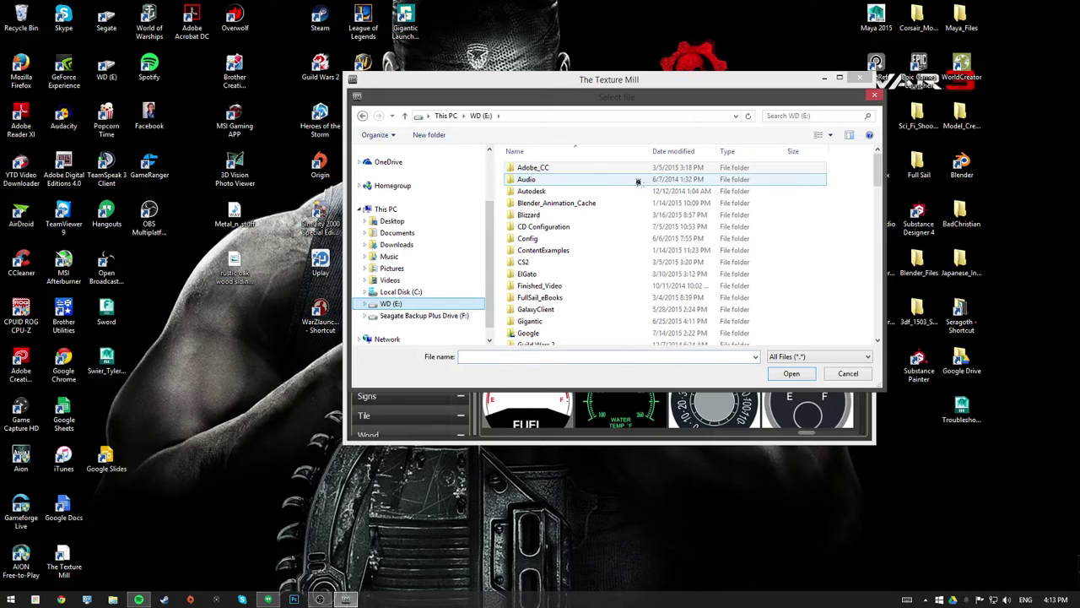
double_click(632, 167)
double_click(573, 169)
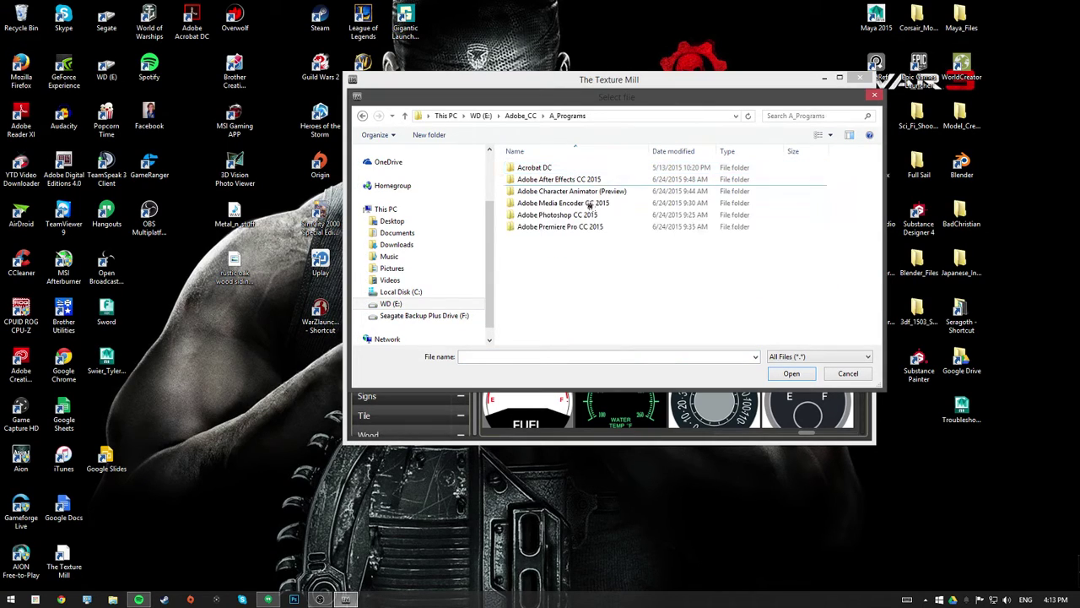
double_click(593, 218)
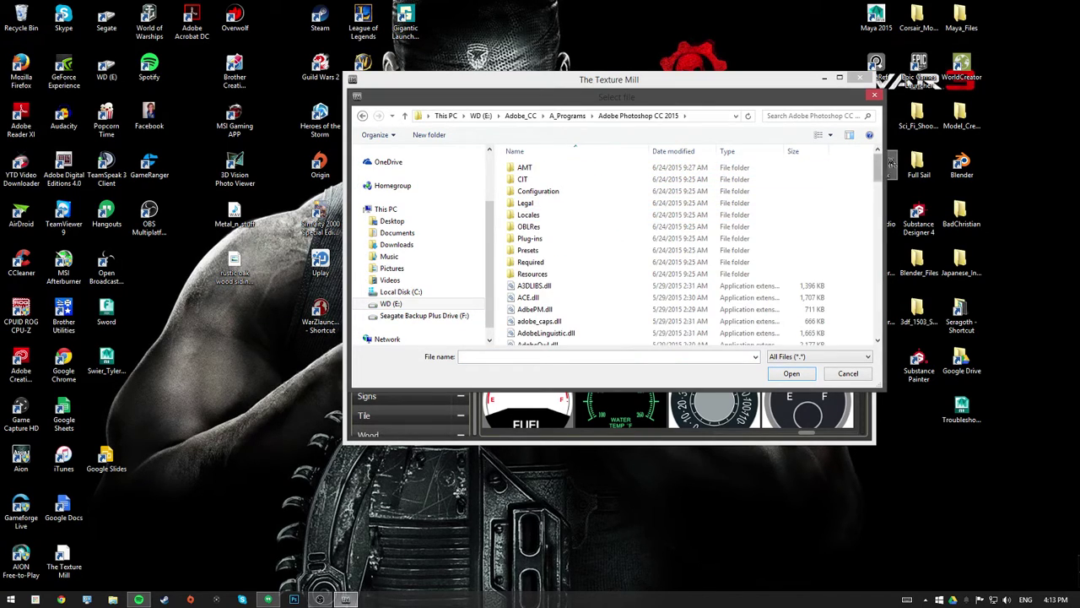
scroll(878, 192, down, 1)
mouse_move(878, 192)
mouse_down()
mouse_move(874, 275)
mouse_move(863, 192)
mouse_up()
scroll(862, 191, down, 15)
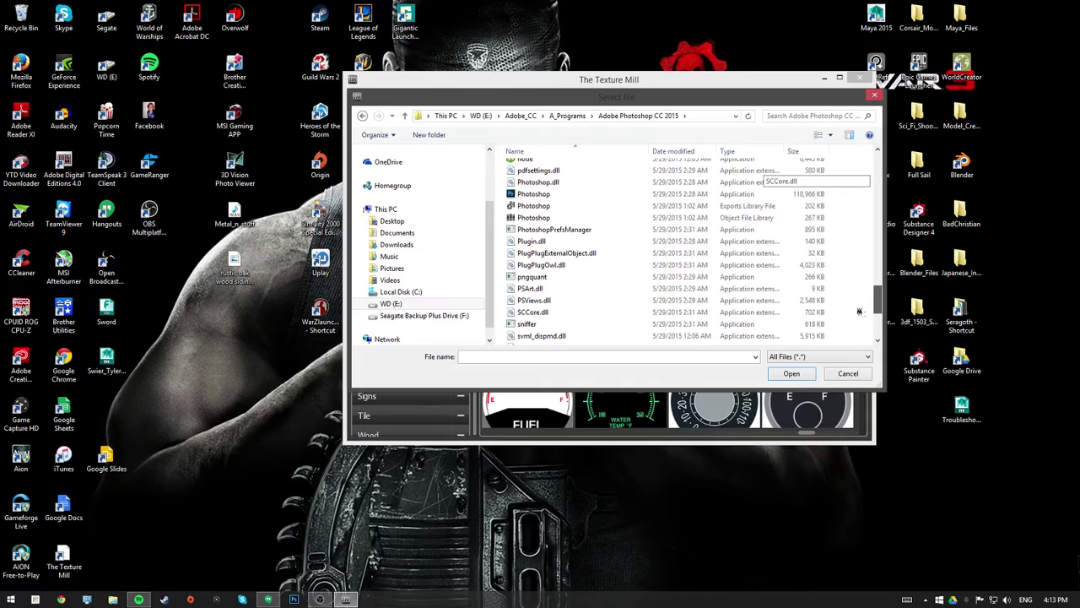
click(528, 195)
click(778, 376)
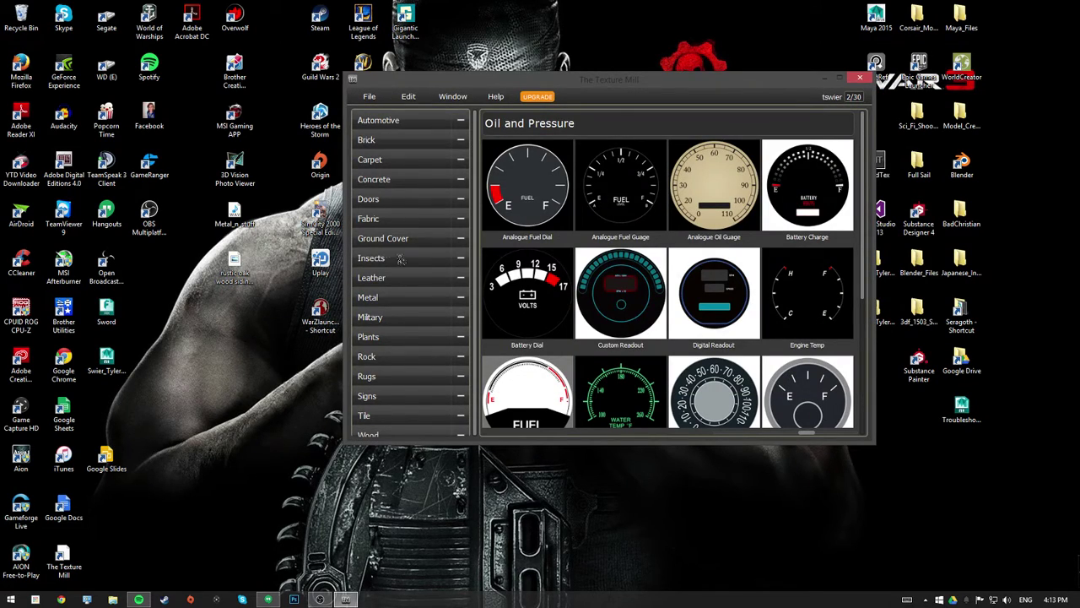
- Open Dark Gray Painted Concrete from the Concrete category's Painted Concrete set
click(376, 179)
click(386, 197)
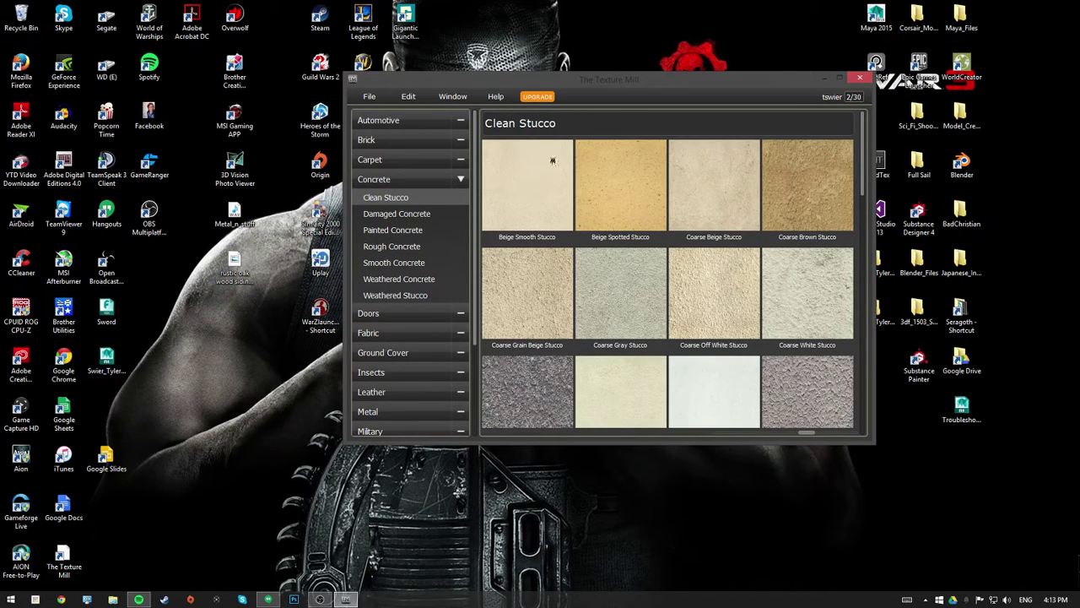
click(393, 230)
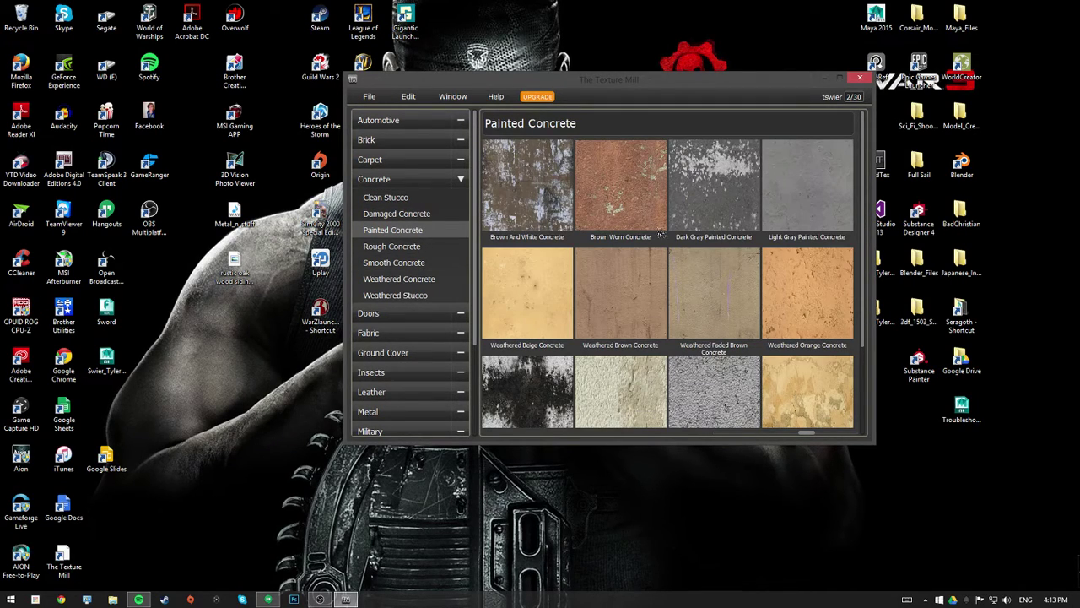
click(721, 190)
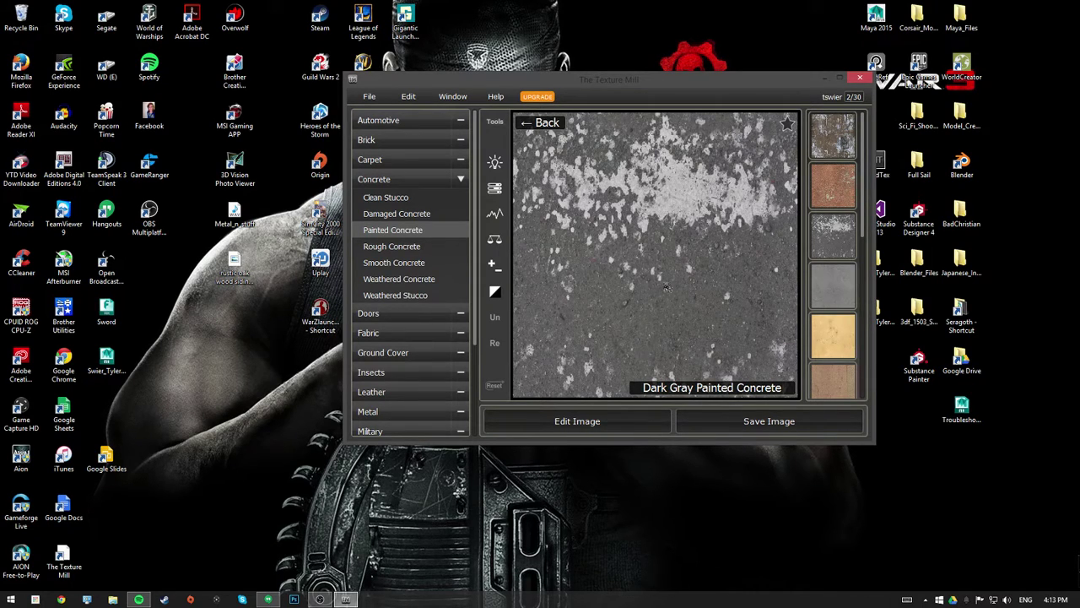
- Try the Brightness/Contrast, Levels and Color Balance adjustments on the texture
click(495, 164)
mouse_move(563, 175)
mouse_down()
mouse_move(540, 173)
mouse_move(578, 173)
mouse_move(565, 173)
mouse_up()
click(496, 216)
click(495, 239)
mouse_move(569, 261)
mouse_down()
mouse_move(540, 257)
mouse_move(575, 266)
mouse_up()
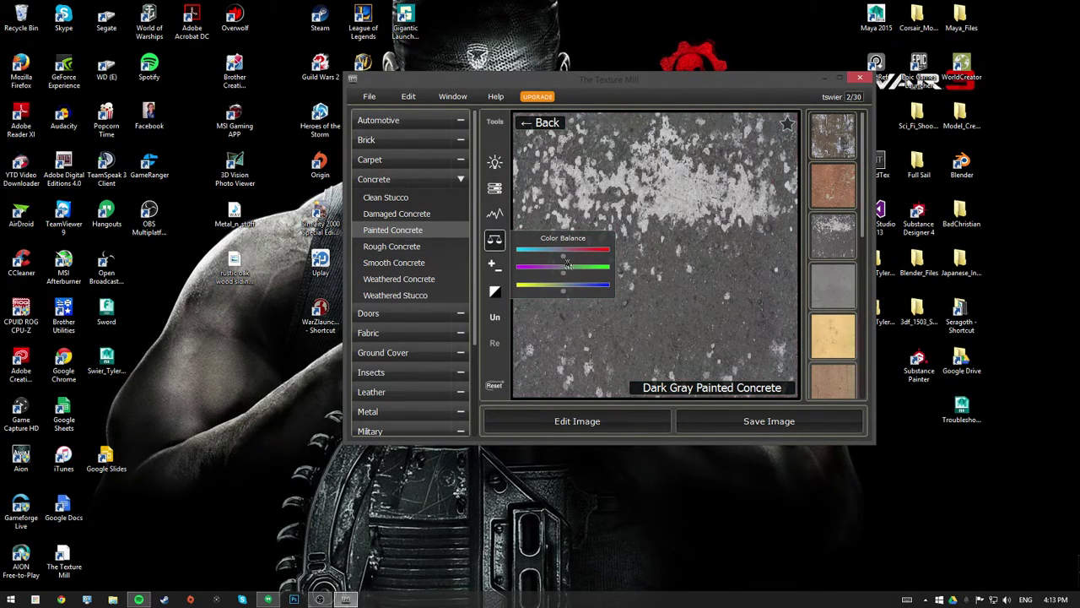
click(729, 238)
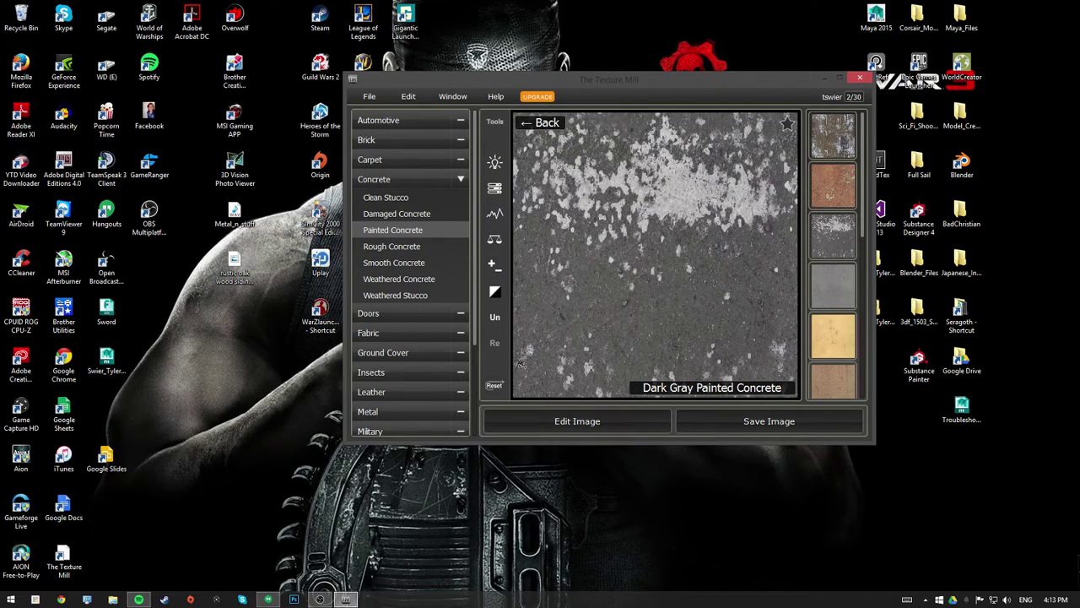
click(494, 162)
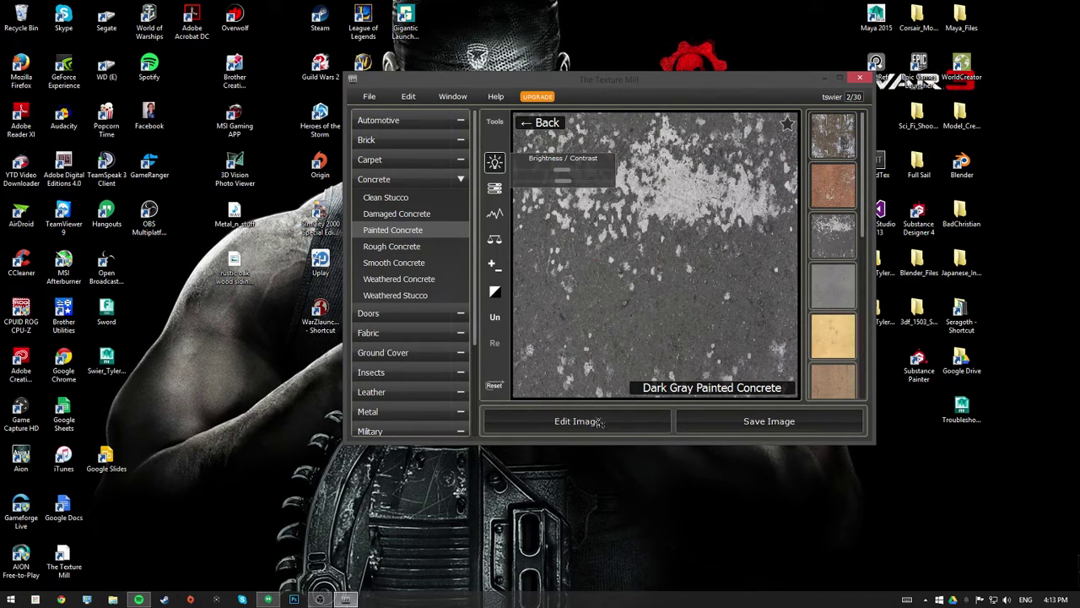
- Send the texture to Photoshop with Edit Image, then minimise Photoshop
click(600, 424)
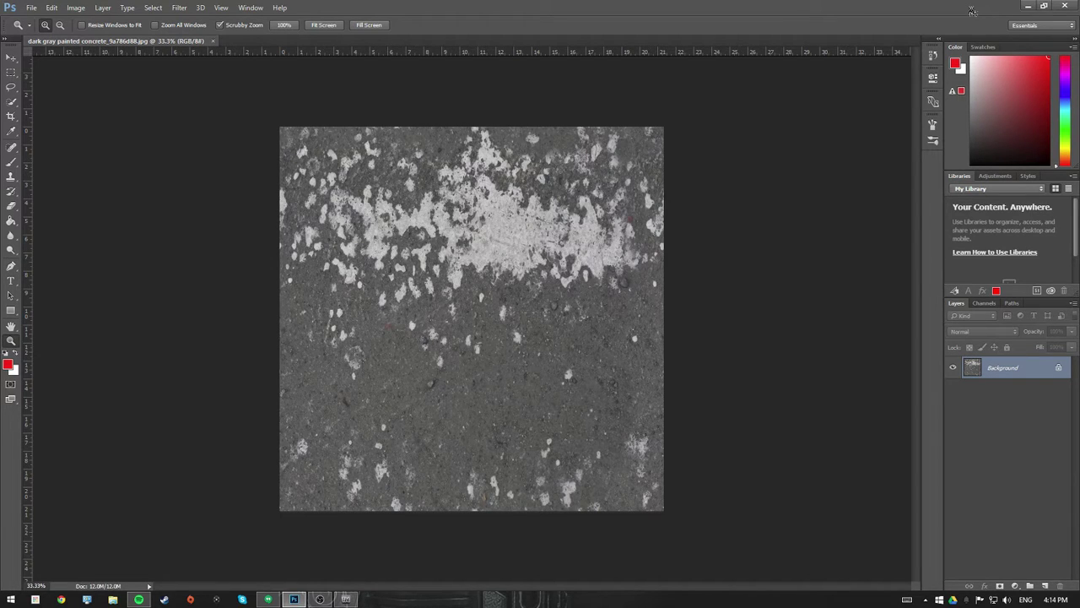
click(1027, 7)
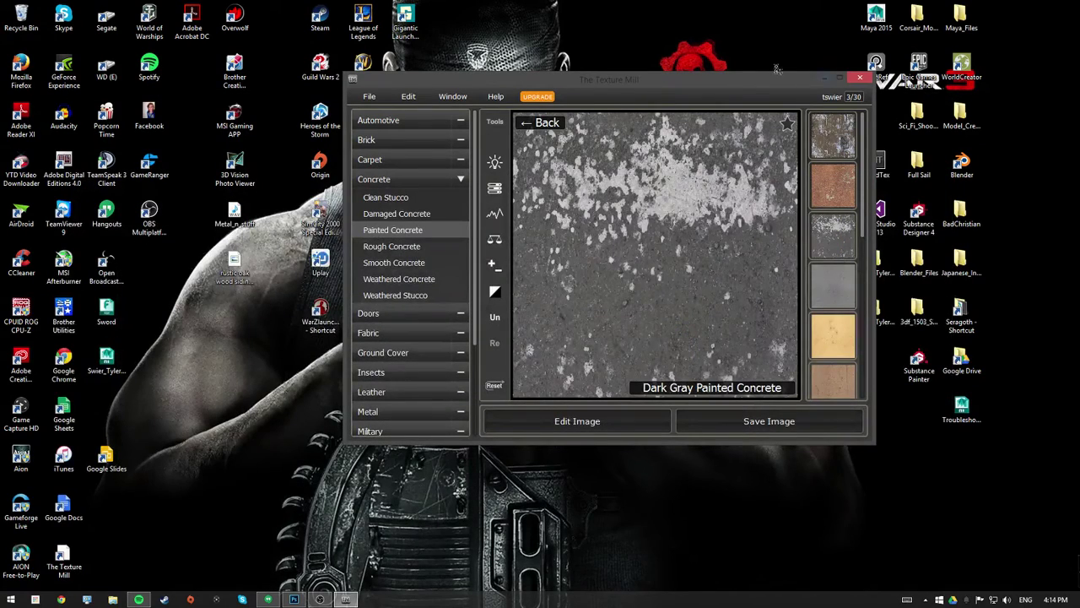